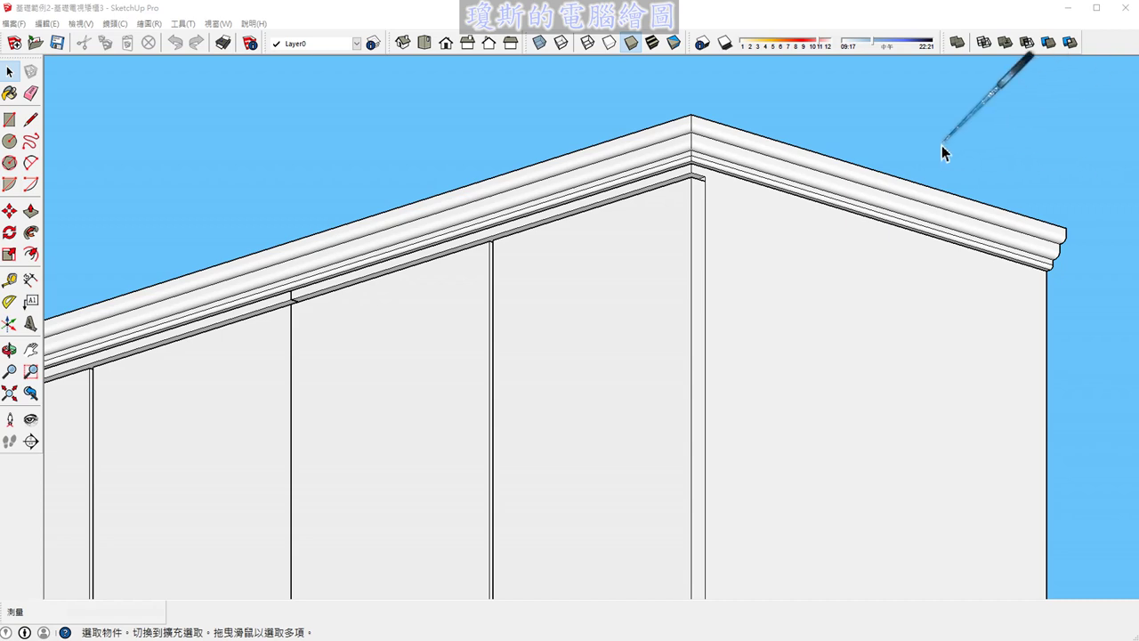
Zoom out, orbit and pan to look down on empty ground below the TV-cabinet wall.
{"action": "scroll", "coordinate": [934, 144], "scroll_direction": "down", "scroll_amount": 2}
{"action": "scroll", "coordinate": [927, 145], "scroll_direction": "down", "scroll_amount": 2}
{"action": "scroll", "coordinate": [888, 139], "scroll_direction": "down", "scroll_amount": 1}
{"action": "scroll", "coordinate": [883, 137], "scroll_direction": "down", "scroll_amount": 2}
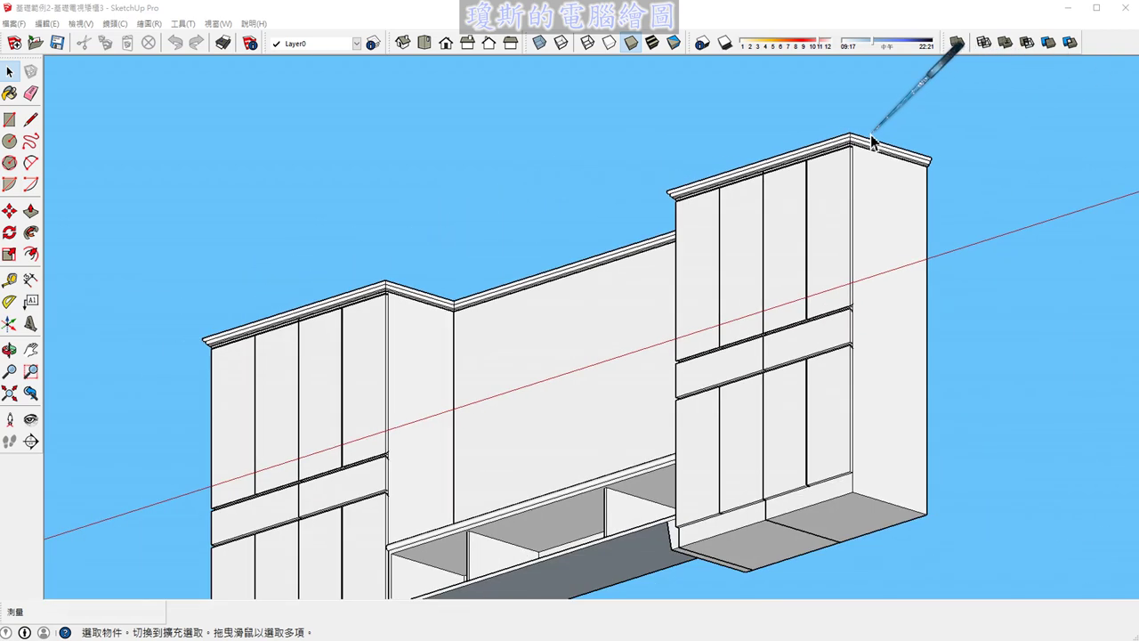
{"action": "scroll", "coordinate": [857, 142], "scroll_direction": "down", "scroll_amount": 1}
{"action": "middle_click_drag", "start_coordinate": [857, 142], "coordinate": [884, 377]}
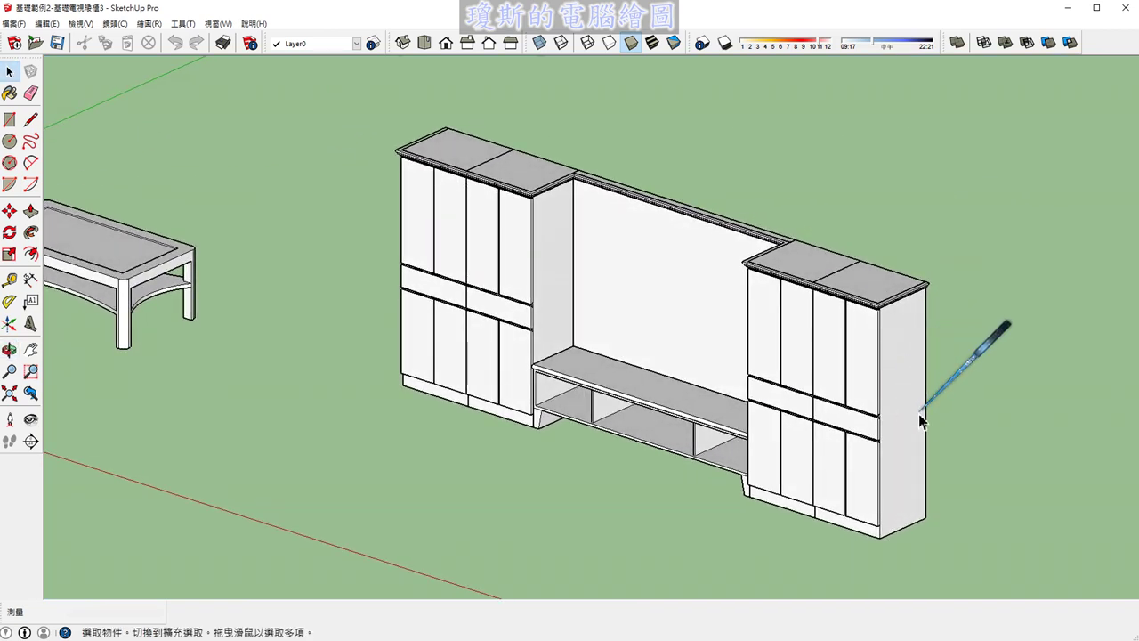
{"action": "mouse_move", "coordinate": [919, 412]}
{"action": "middle_mouse_down", "text": "shift"}
{"action": "mouse_move", "coordinate": [901, 378]}
{"action": "mouse_move", "coordinate": [666, 217]}
{"action": "middle_mouse_up", "text": "shift"}
{"action": "mouse_move", "coordinate": [756, 402]}
{"action": "middle_mouse_down", "text": "shift"}
{"action": "mouse_move", "coordinate": [763, 382]}
{"action": "mouse_move", "coordinate": [659, 372]}
{"action": "middle_mouse_up", "text": "shift"}
{"action": "scroll", "coordinate": [654, 370], "scroll_direction": "up", "scroll_amount": 2}
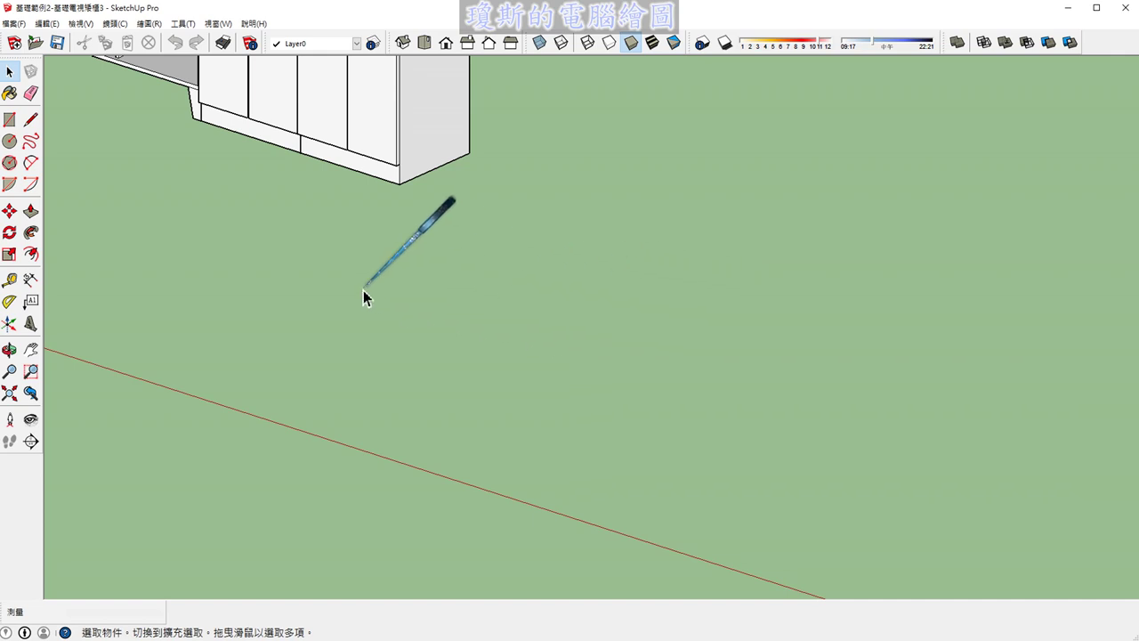
{"action": "mouse_move", "coordinate": [648, 283]}
{"action": "left_mouse_down"}
{"action": "mouse_move", "coordinate": [508, 362]}
{"action": "mouse_move", "coordinate": [763, 434]}
{"action": "left_mouse_up"}
{"action": "mouse_move", "coordinate": [657, 285]}
{"action": "left_mouse_down"}
{"action": "mouse_move", "coordinate": [853, 318]}
{"action": "mouse_move", "coordinate": [809, 401]}
{"action": "mouse_move", "coordinate": [761, 442]}
{"action": "left_mouse_up"}
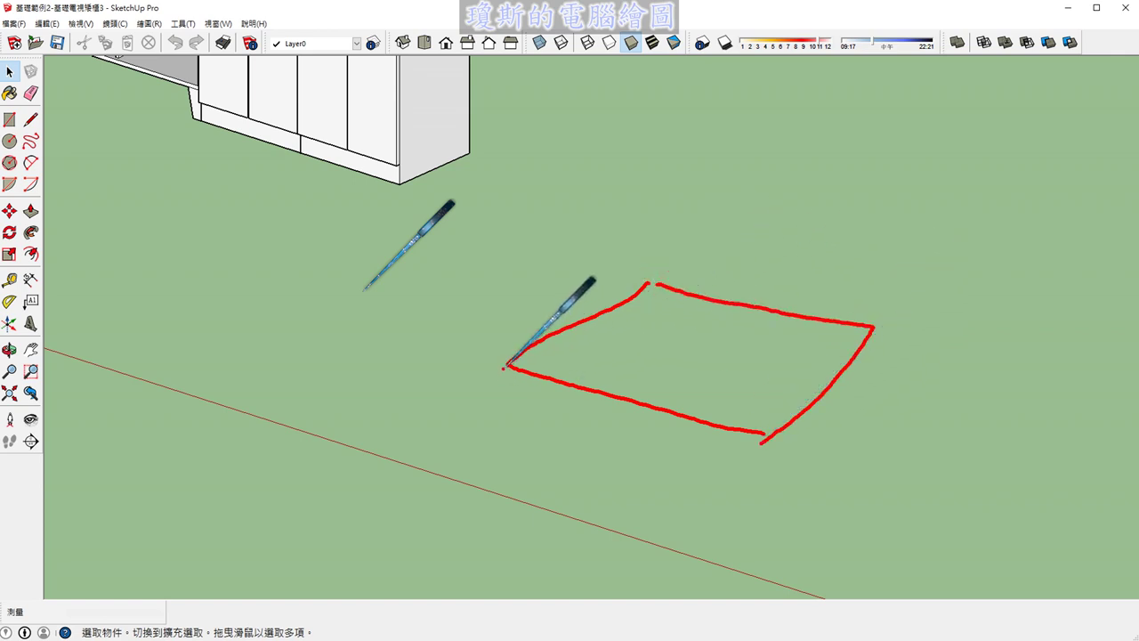
{"action": "mouse_move", "coordinate": [506, 365]}
{"action": "left_mouse_down"}
{"action": "mouse_move", "coordinate": [511, 431]}
{"action": "mouse_move", "coordinate": [766, 505]}
{"action": "mouse_move", "coordinate": [761, 443]}
{"action": "left_mouse_up"}
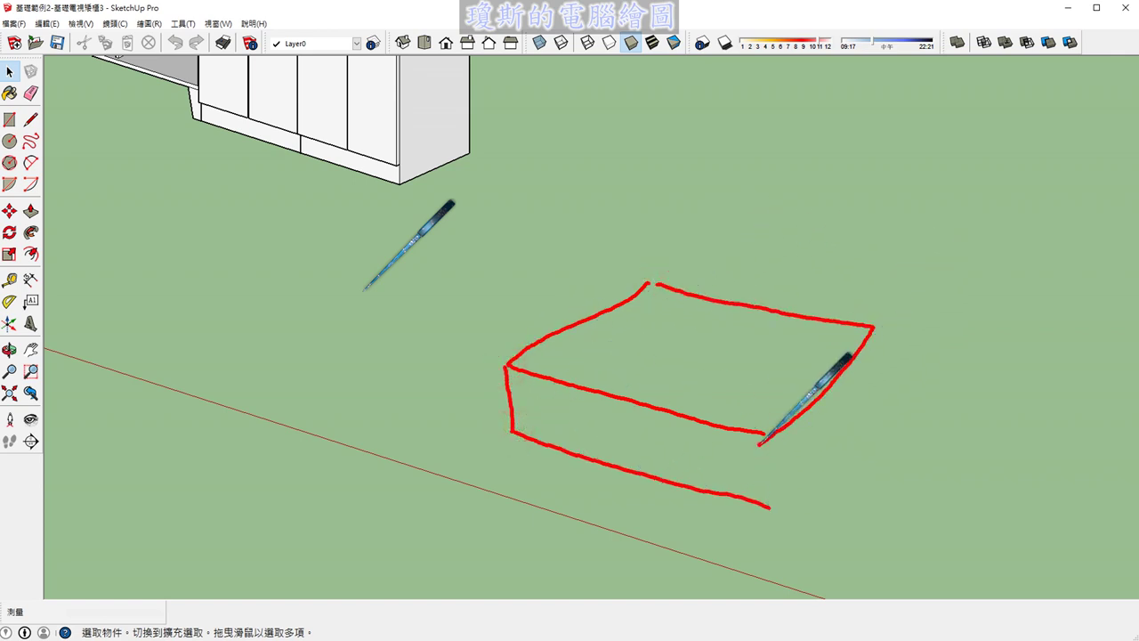
{"action": "mouse_move", "coordinate": [872, 327]}
{"action": "left_mouse_down"}
{"action": "mouse_move", "coordinate": [876, 412]}
{"action": "mouse_move", "coordinate": [776, 505]}
{"action": "left_mouse_up"}
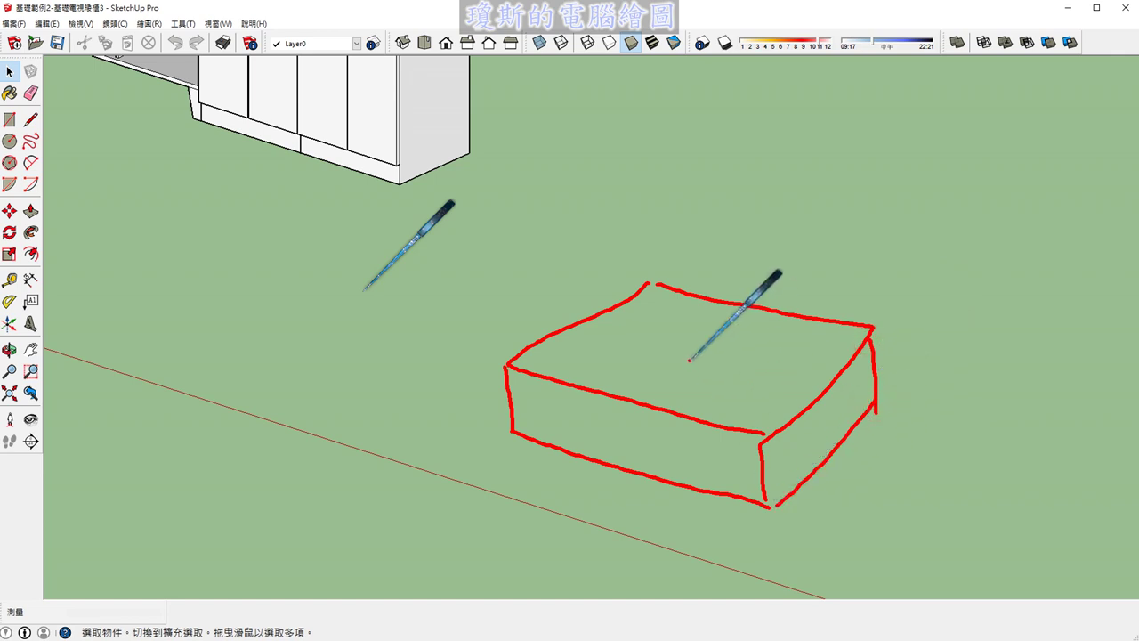
{"action": "left_click_drag", "start_coordinate": [485, 352], "coordinate": [443, 334]}
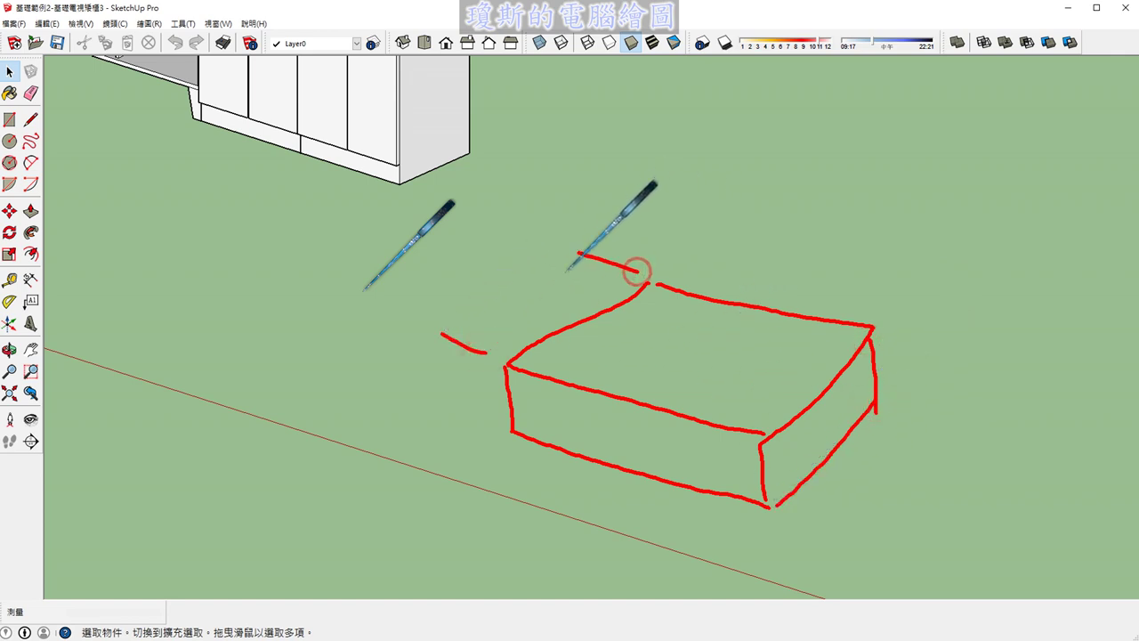
{"action": "left_click_drag", "start_coordinate": [637, 271], "coordinate": [578, 253]}
{"action": "mouse_move", "coordinate": [437, 358]}
{"action": "left_mouse_down"}
{"action": "mouse_move", "coordinate": [629, 242]}
{"action": "mouse_move", "coordinate": [600, 238]}
{"action": "mouse_move", "coordinate": [456, 318]}
{"action": "left_mouse_up"}
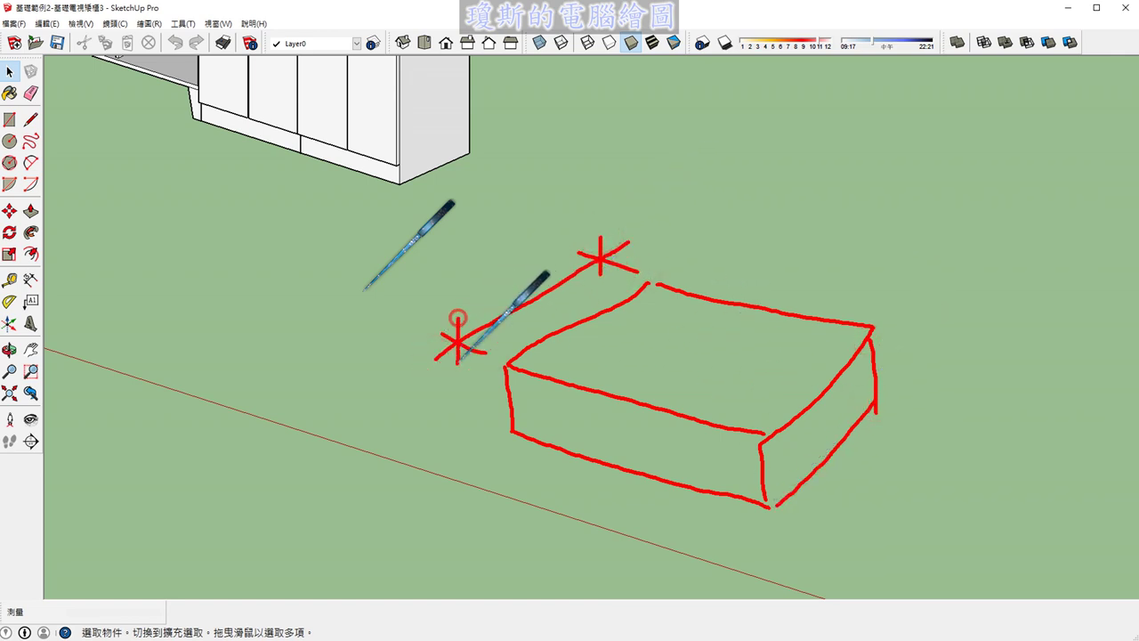
{"action": "left_click_drag", "start_coordinate": [463, 273], "coordinate": [481, 294]}
{"action": "left_click_drag", "start_coordinate": [478, 250], "coordinate": [468, 298]}
{"action": "left_click_drag", "start_coordinate": [494, 256], "coordinate": [495, 283]}
{"action": "left_click_drag", "start_coordinate": [494, 256], "coordinate": [509, 281]}
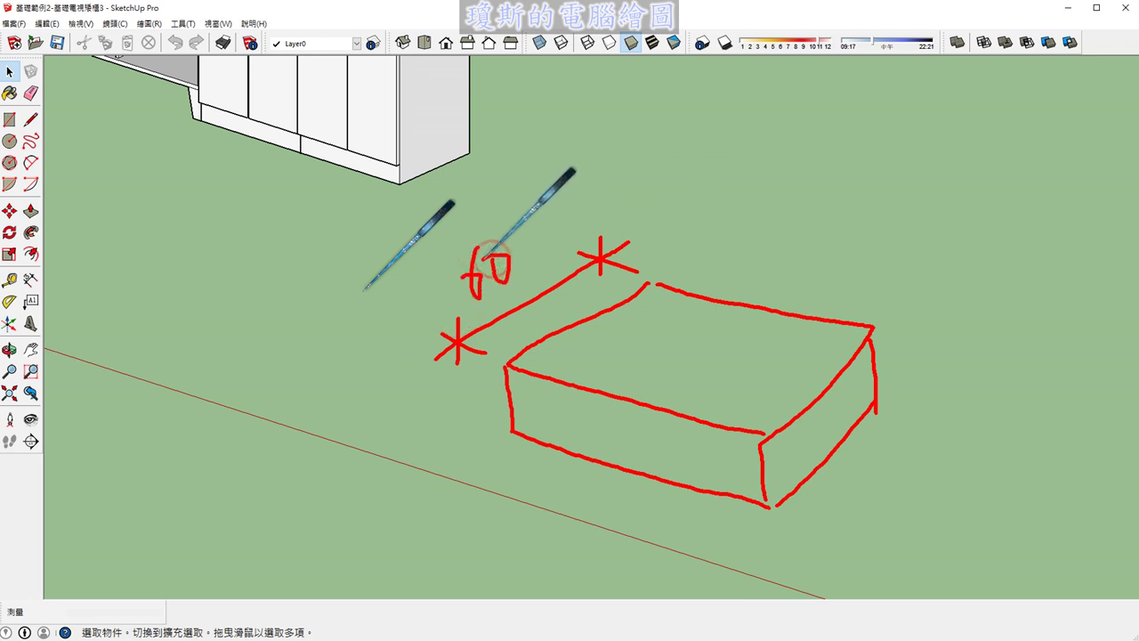
{"action": "left_click_drag", "start_coordinate": [663, 266], "coordinate": [749, 216]}
{"action": "left_click_drag", "start_coordinate": [905, 298], "coordinate": [966, 236]}
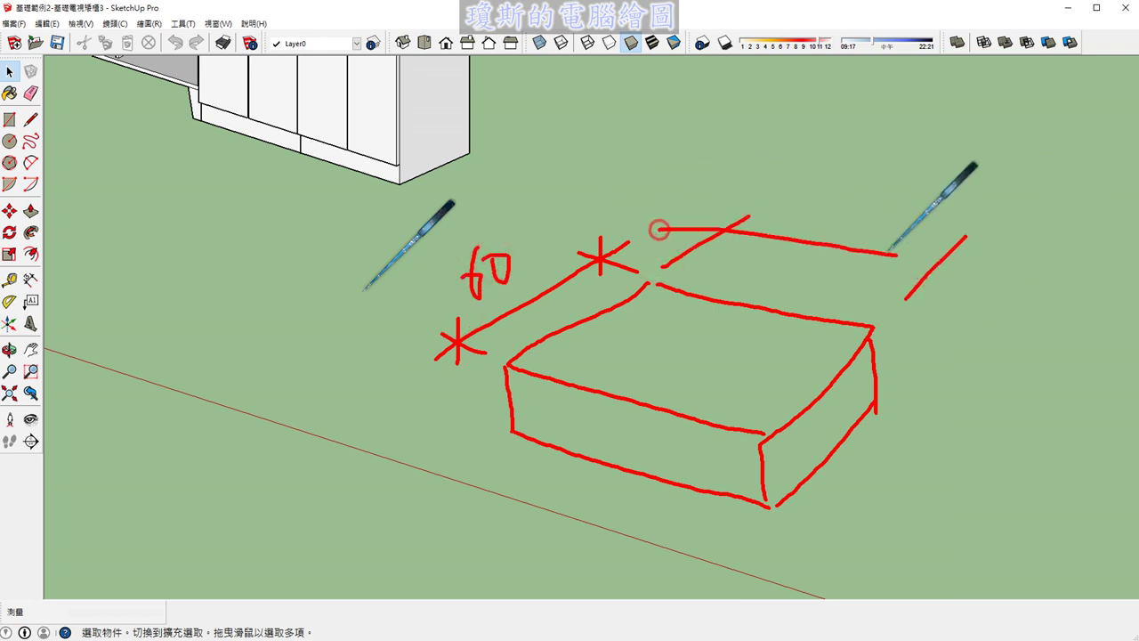
{"action": "left_click_drag", "start_coordinate": [659, 229], "coordinate": [976, 266]}
{"action": "left_click_drag", "start_coordinate": [957, 289], "coordinate": [925, 240]}
{"action": "left_click_drag", "start_coordinate": [722, 214], "coordinate": [734, 245]}
{"action": "mouse_move", "coordinate": [833, 178]}
{"action": "left_mouse_down"}
{"action": "mouse_move", "coordinate": [817, 178]}
{"action": "mouse_move", "coordinate": [850, 191]}
{"action": "left_mouse_up"}
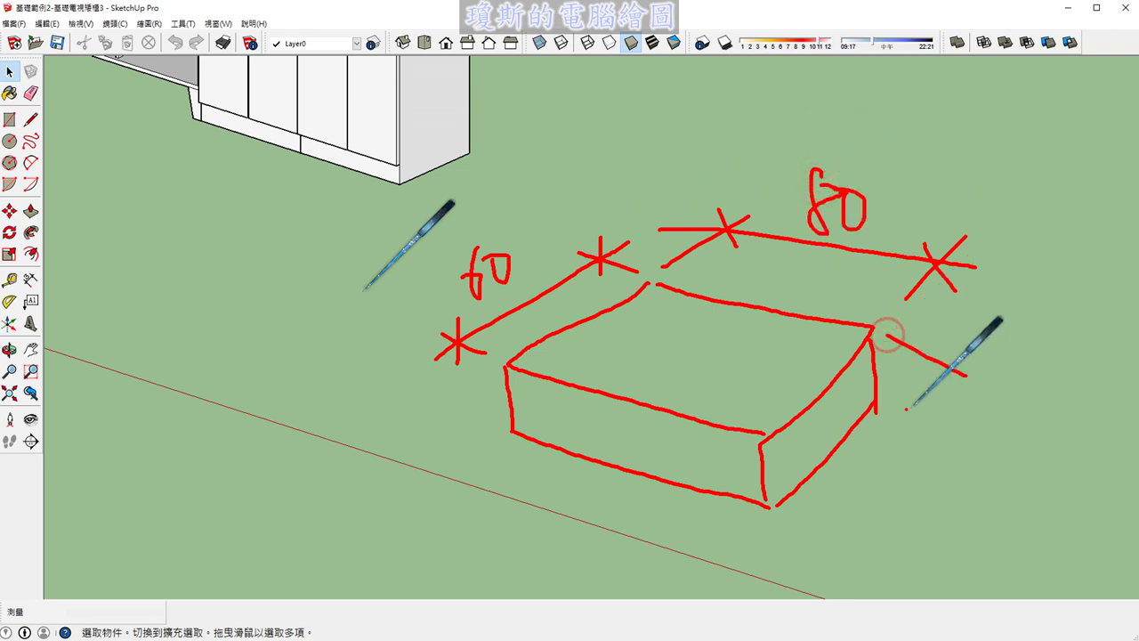
{"action": "left_click_drag", "start_coordinate": [888, 335], "coordinate": [966, 374]}
{"action": "left_click_drag", "start_coordinate": [890, 409], "coordinate": [952, 436]}
{"action": "mouse_move", "coordinate": [932, 440]}
{"action": "left_mouse_down"}
{"action": "mouse_move", "coordinate": [932, 341]}
{"action": "mouse_move", "coordinate": [932, 461]}
{"action": "left_mouse_up"}
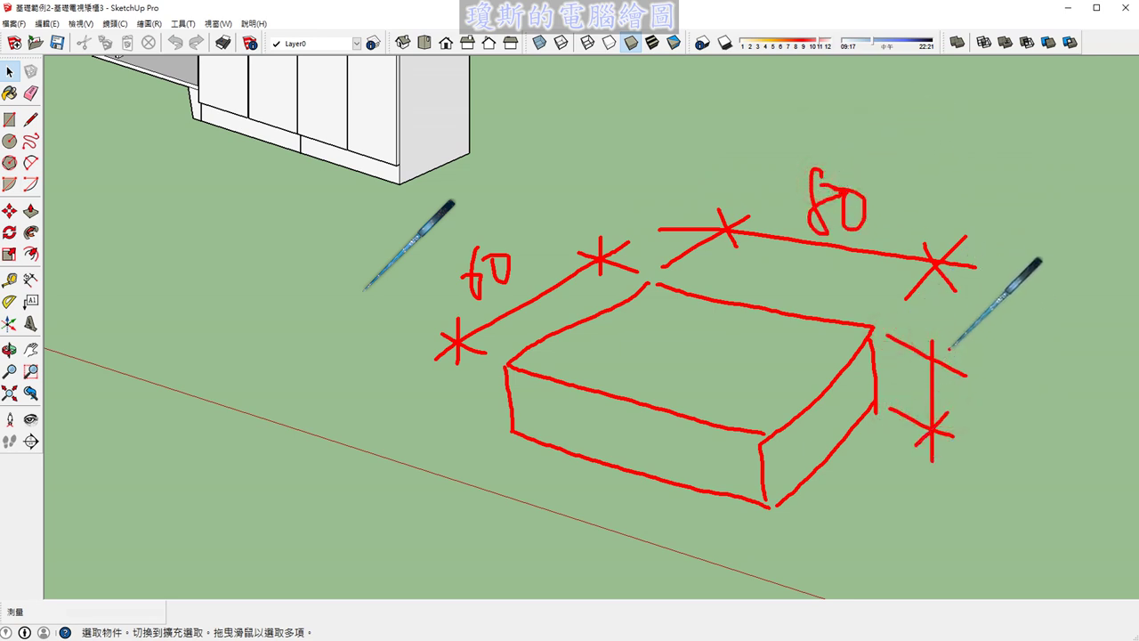
{"action": "left_click_drag", "start_coordinate": [944, 352], "coordinate": [921, 369]}
{"action": "left_click_drag", "start_coordinate": [947, 416], "coordinate": [917, 443]}
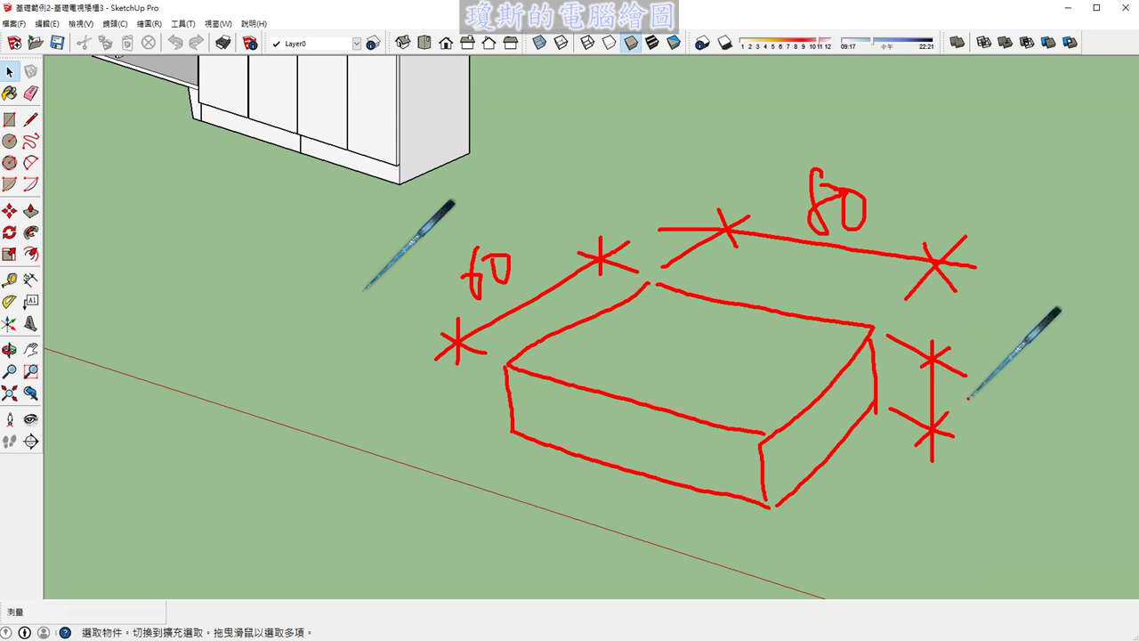
{"action": "mouse_move", "coordinate": [965, 376]}
{"action": "left_mouse_down"}
{"action": "mouse_move", "coordinate": [966, 434]}
{"action": "mouse_move", "coordinate": [988, 412]}
{"action": "left_mouse_up"}
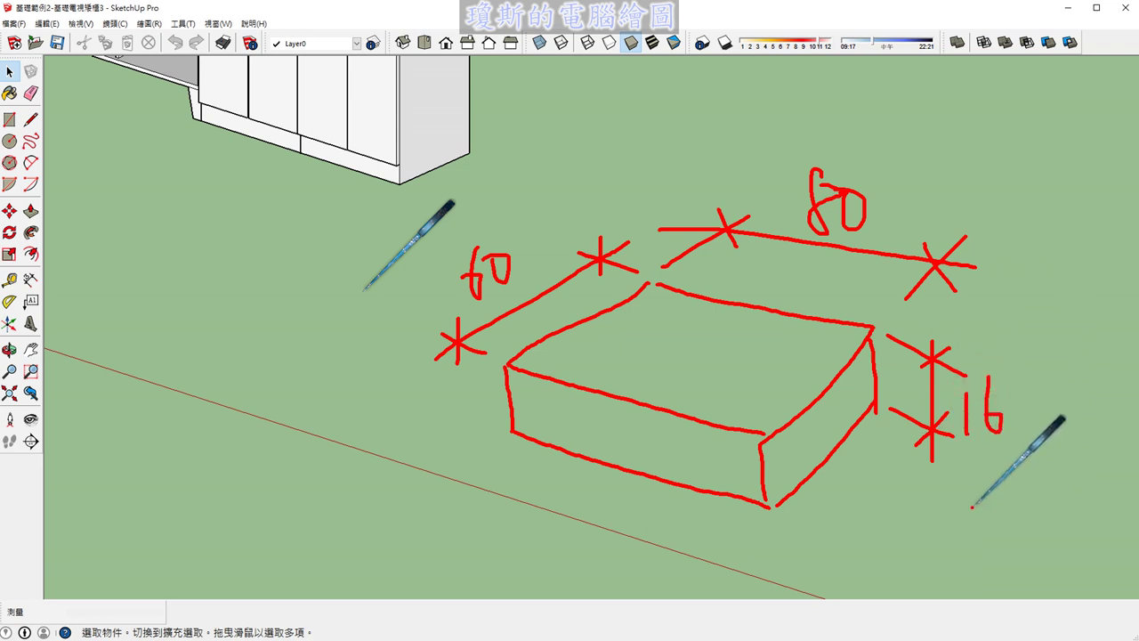
{"action": "left_click_drag", "start_coordinate": [700, 355], "coordinate": [728, 346]}
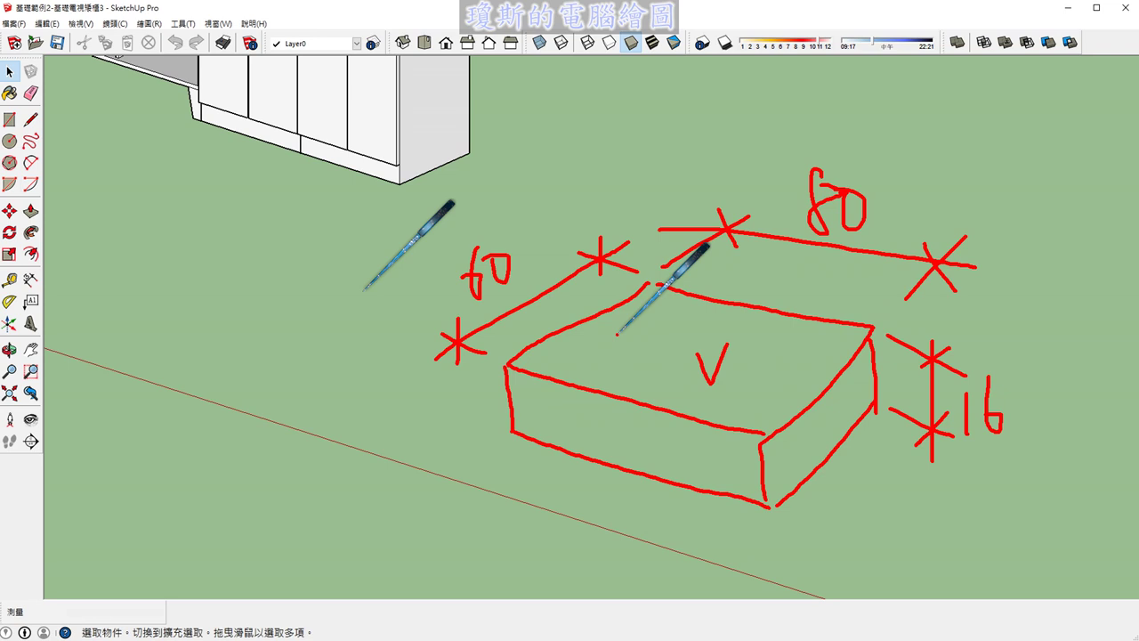
{"action": "key", "text": "e"}
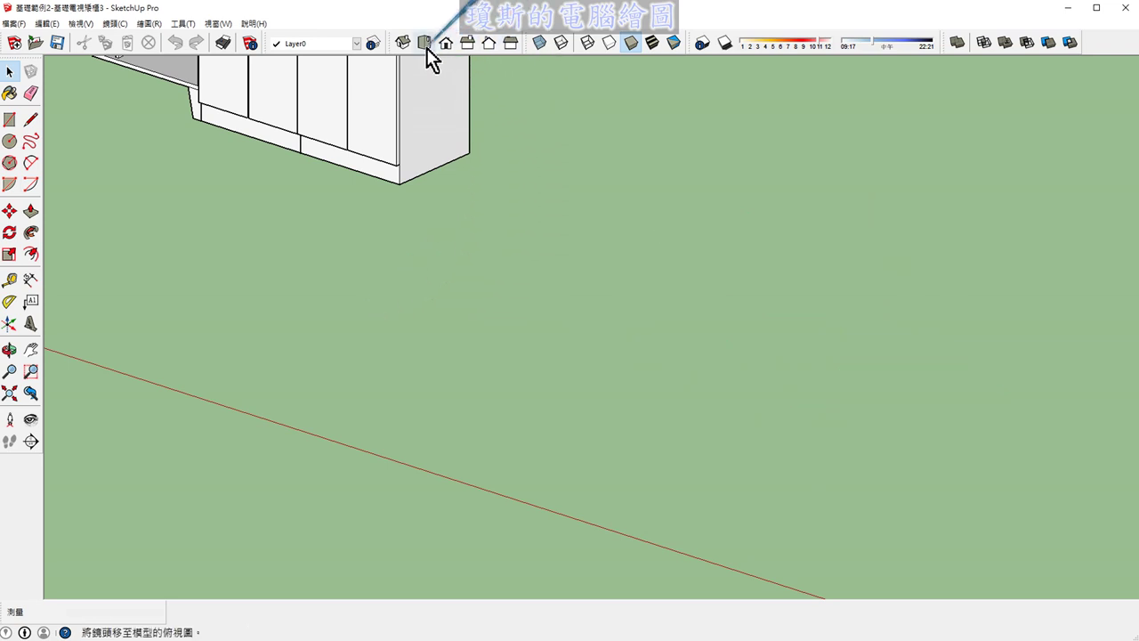
Switch to Top view and pan so the cabinet sits at the left, with open ground on the right.
{"action": "left_click", "coordinate": [426, 48]}
{"action": "mouse_move", "coordinate": [635, 395]}
{"action": "middle_mouse_down", "text": "shift"}
{"action": "mouse_move", "coordinate": [567, 233]}
{"action": "mouse_move", "coordinate": [386, 287]}
{"action": "middle_mouse_up", "text": "shift"}
{"action": "key", "text": "space"}
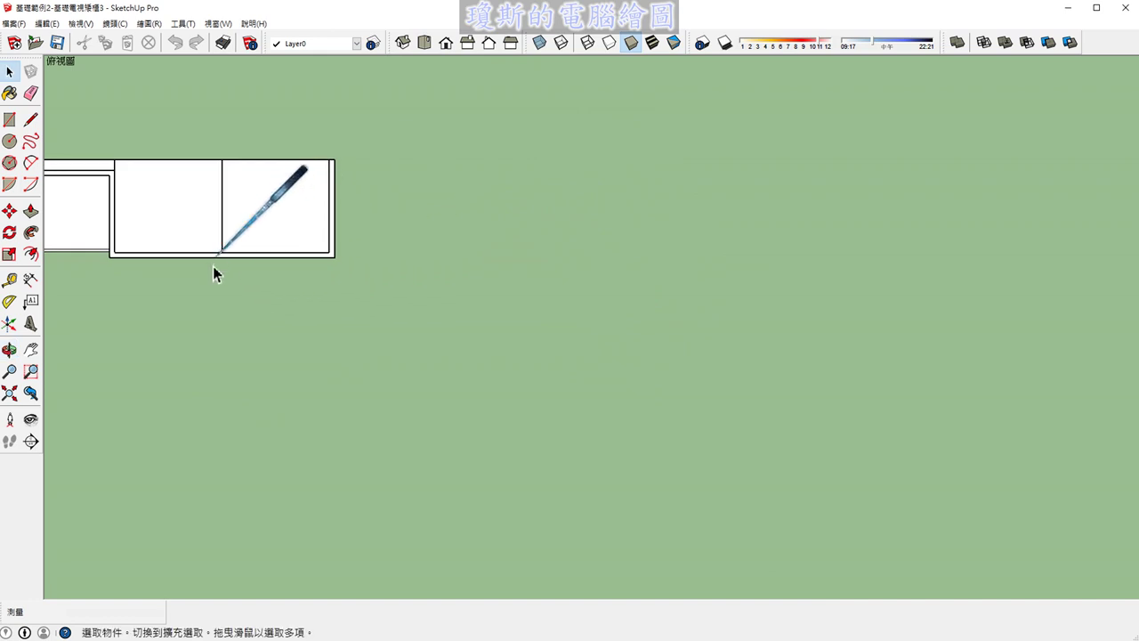
{"action": "middle_click_drag", "start_coordinate": [526, 360], "coordinate": [457, 350], "text": "shift"}
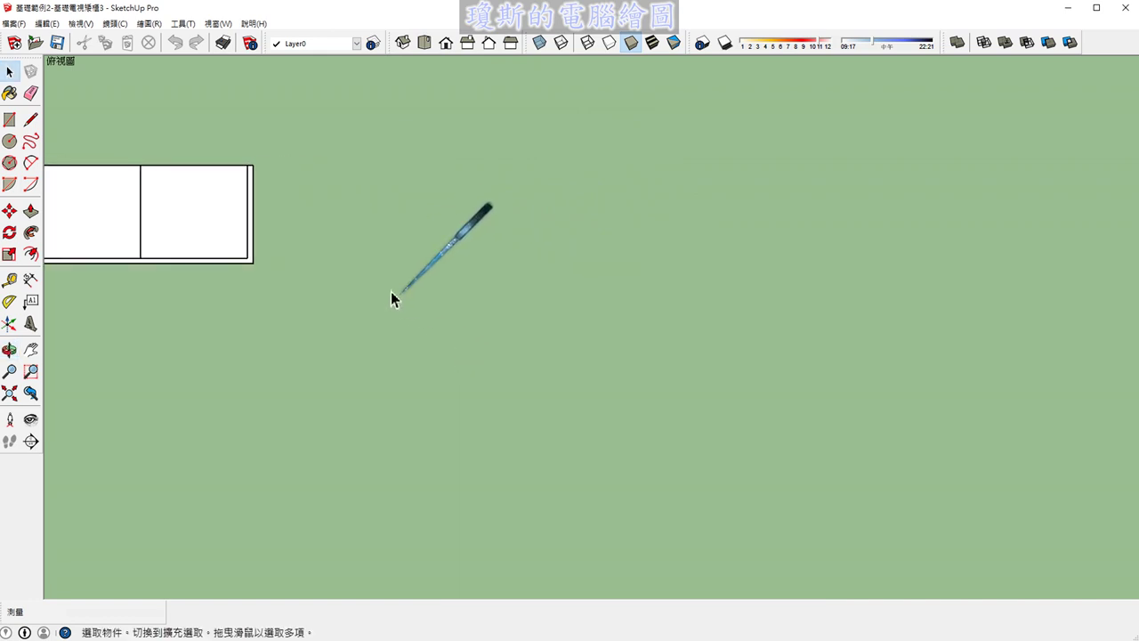
{"action": "left_click", "coordinate": [9, 119]}
{"action": "type", "text": "80,6"}
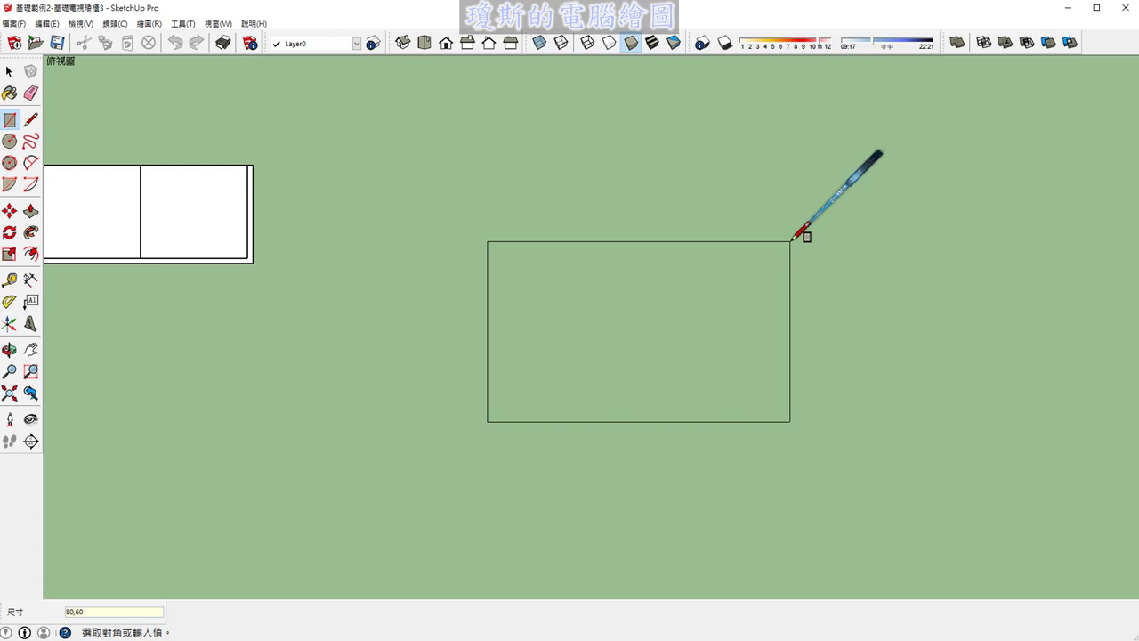
Finish the rectangle at 80 × 60 cm on the open ground.
{"action": "left_click", "coordinate": [790, 240]}
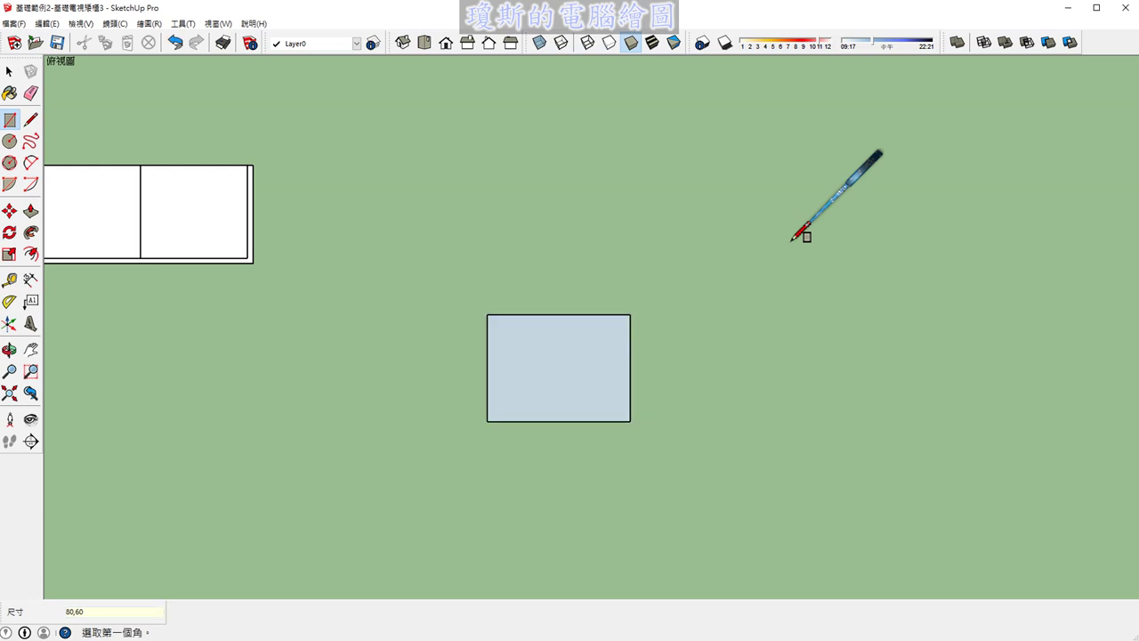
{"action": "scroll", "coordinate": [538, 353], "scroll_direction": "up", "scroll_amount": 3}
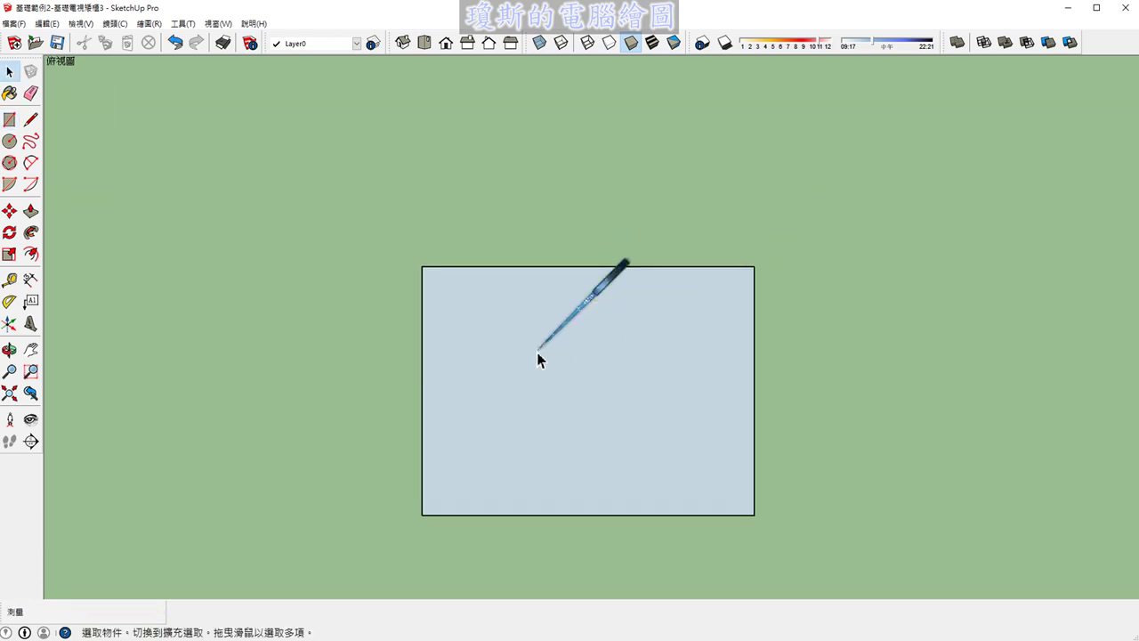
{"action": "scroll", "coordinate": [537, 353], "scroll_direction": "up", "scroll_amount": 2}
{"action": "middle_click_drag", "start_coordinate": [537, 353], "coordinate": [535, 312], "text": "shift"}
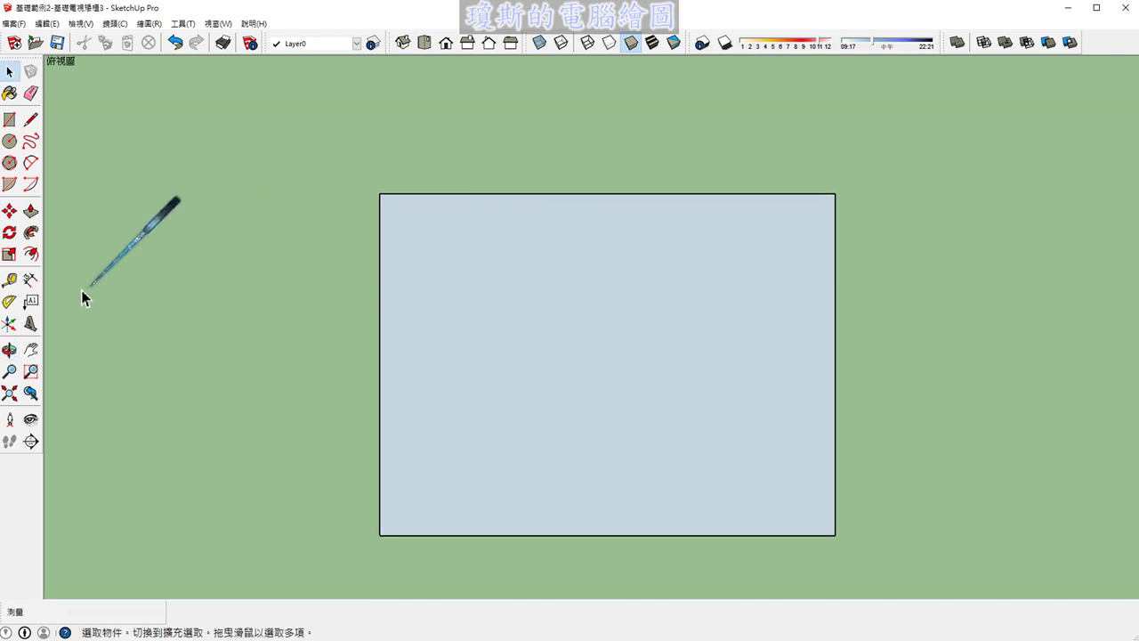
{"action": "left_click", "coordinate": [33, 278]}
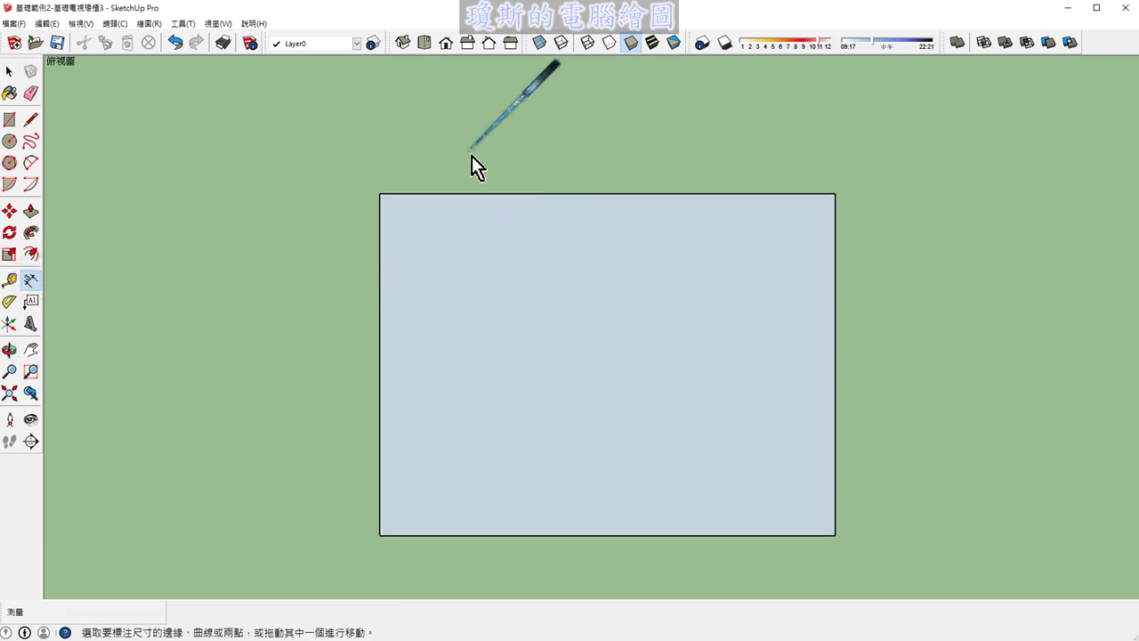
{"action": "left_click", "coordinate": [487, 194]}
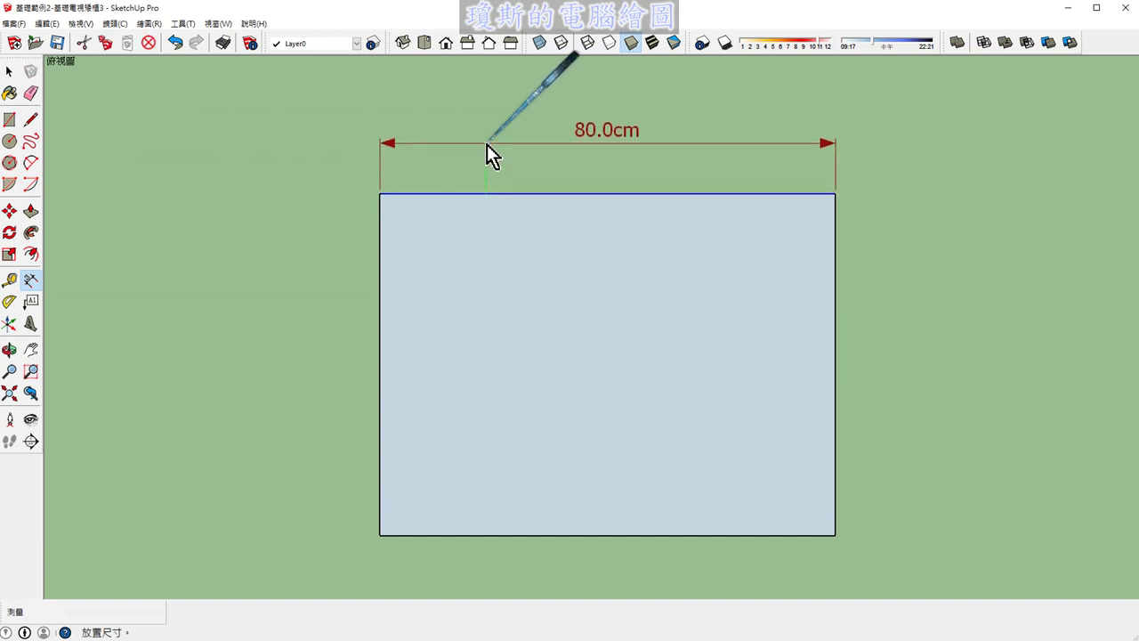
{"action": "key", "text": "Escape"}
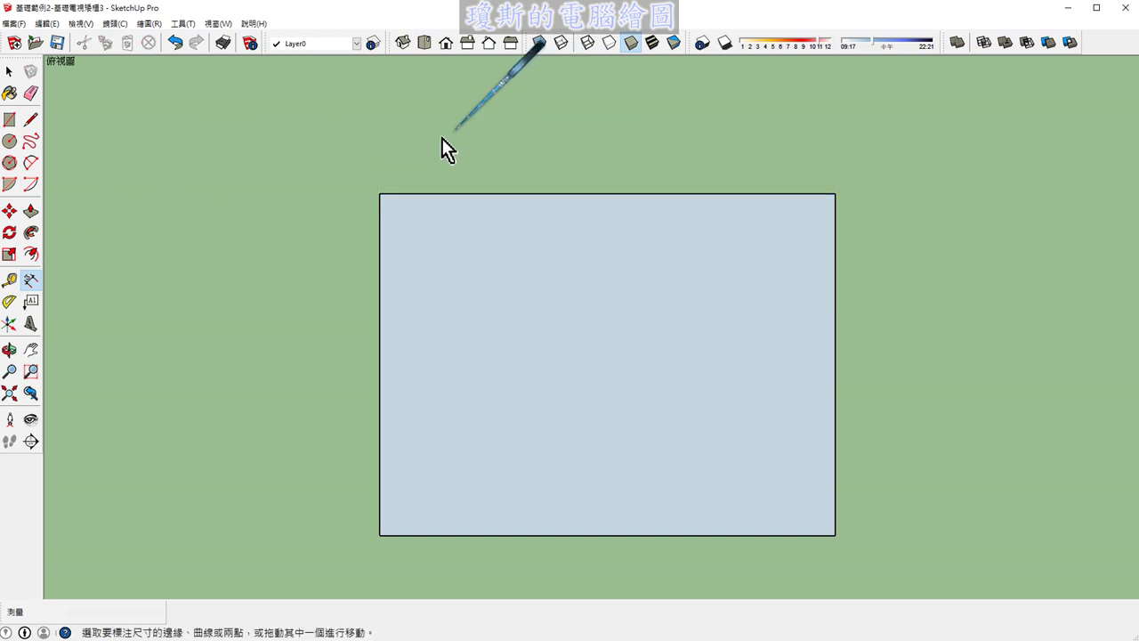
{"action": "left_click", "coordinate": [32, 282]}
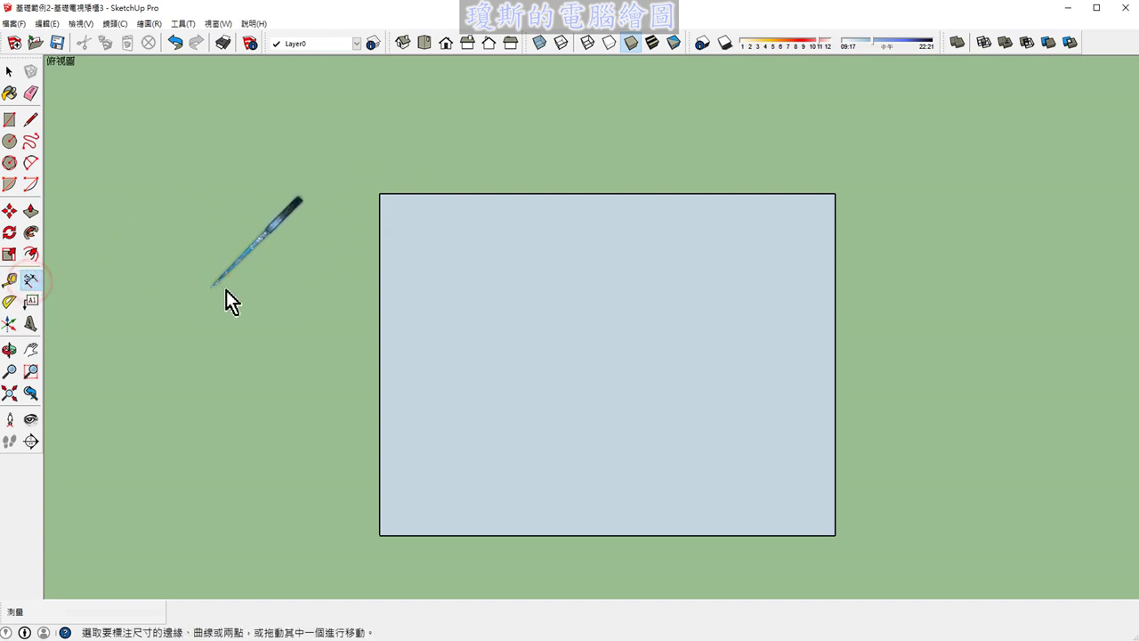
{"action": "left_click", "coordinate": [378, 292]}
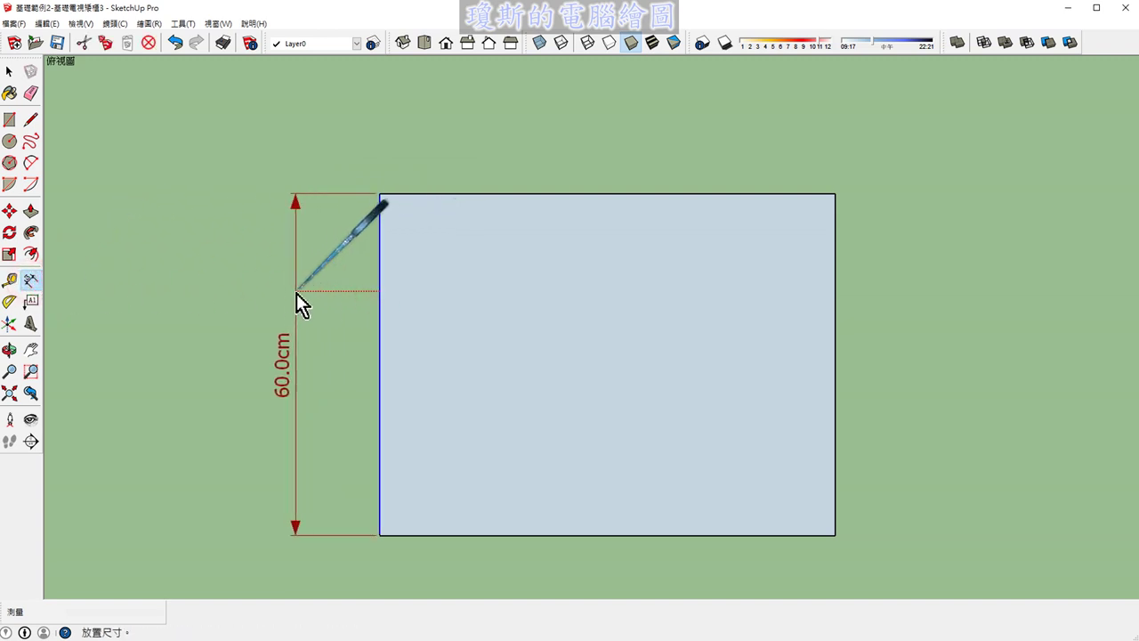
{"action": "key", "text": "Escape"}
{"action": "key", "text": "space"}
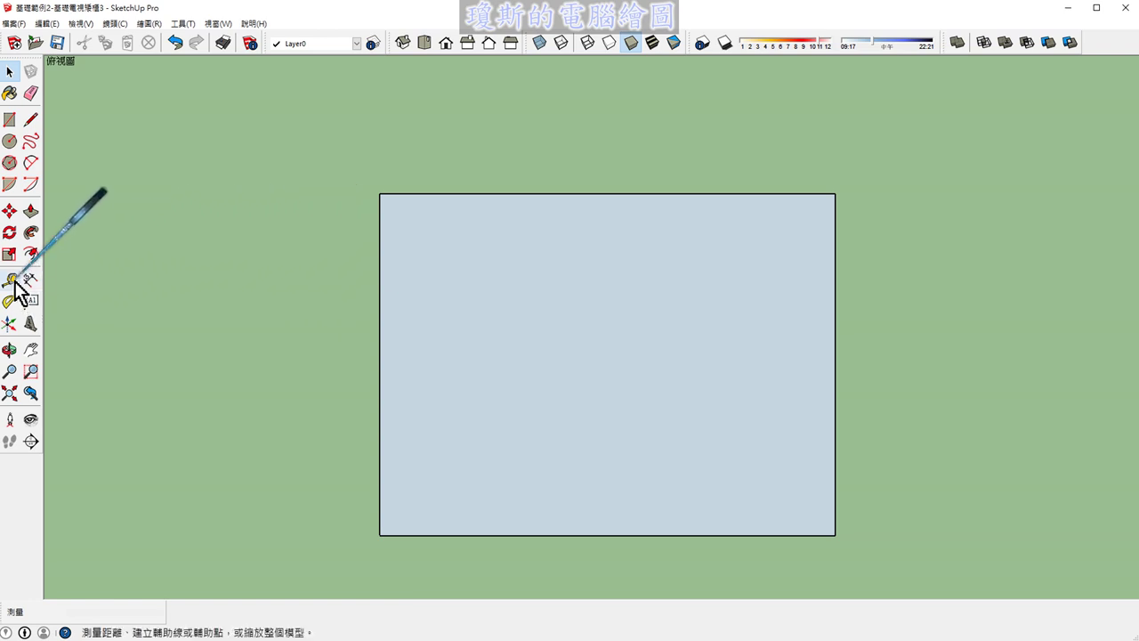
{"action": "scroll", "coordinate": [412, 190], "scroll_direction": "up", "scroll_amount": 3}
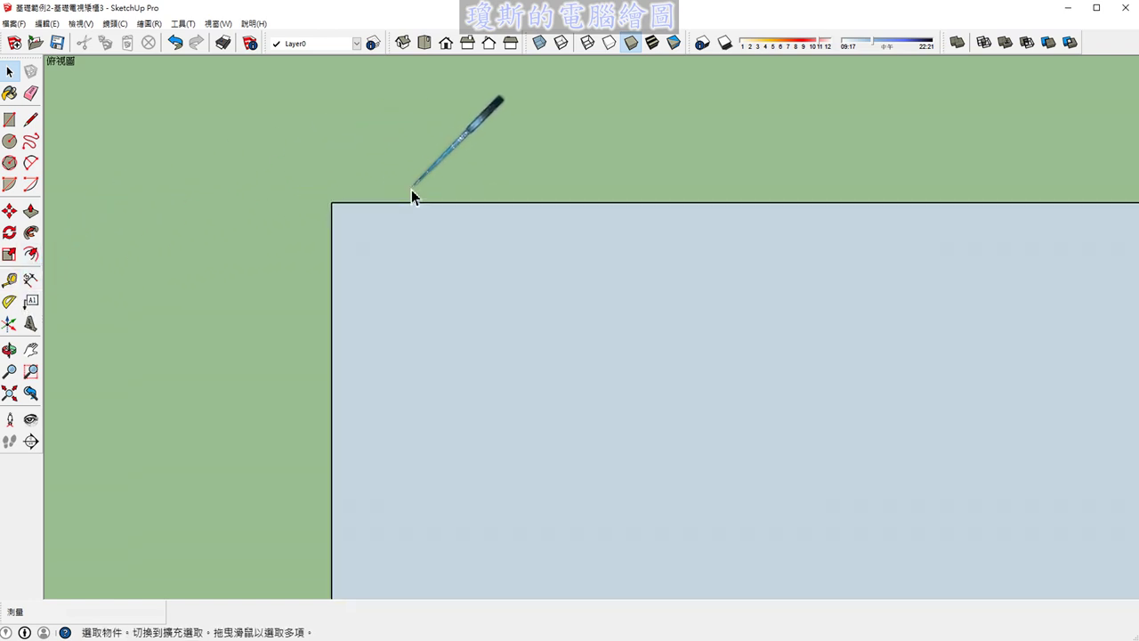
{"action": "left_click_drag", "start_coordinate": [335, 260], "coordinate": [389, 206]}
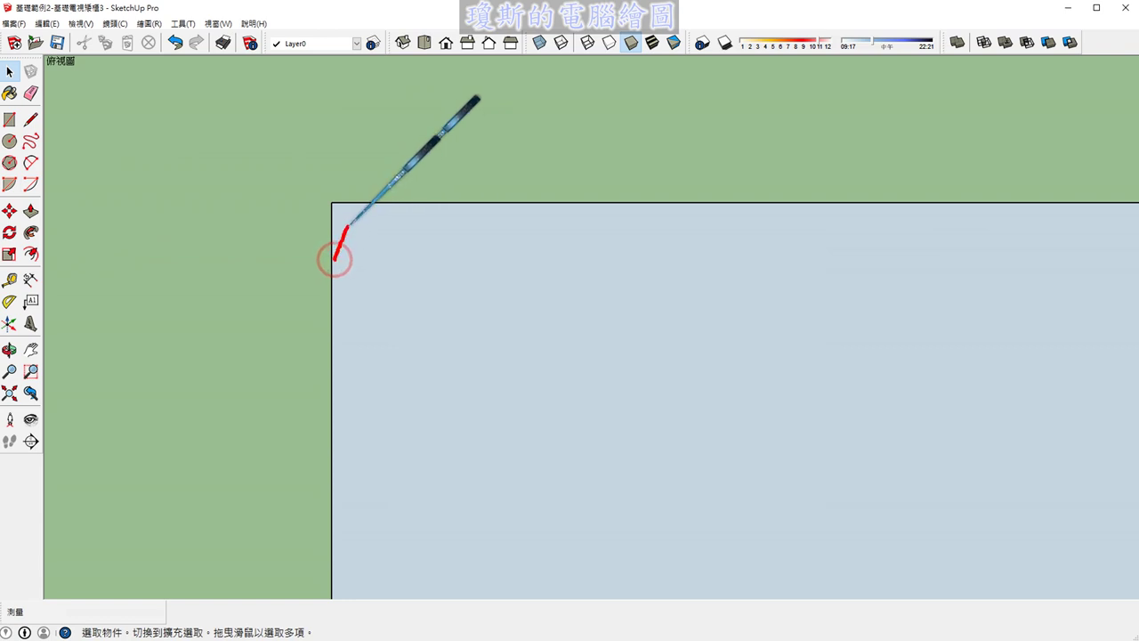
{"action": "mouse_move", "coordinate": [228, 140]}
{"action": "left_mouse_down"}
{"action": "mouse_move", "coordinate": [244, 199]}
{"action": "mouse_move", "coordinate": [265, 173]}
{"action": "mouse_move", "coordinate": [301, 162]}
{"action": "mouse_move", "coordinate": [281, 183]}
{"action": "left_mouse_up"}
{"action": "mouse_move", "coordinate": [365, 148]}
{"action": "left_mouse_down"}
{"action": "mouse_move", "coordinate": [365, 178]}
{"action": "mouse_move", "coordinate": [426, 162]}
{"action": "left_mouse_up"}
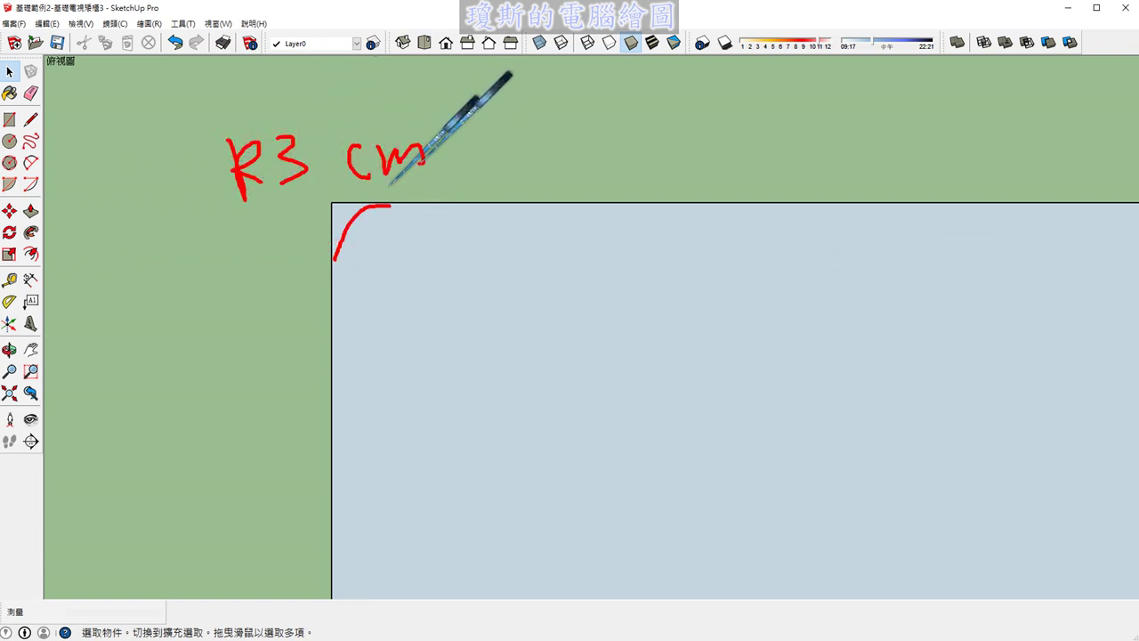
{"action": "left_click", "coordinate": [608, 195]}
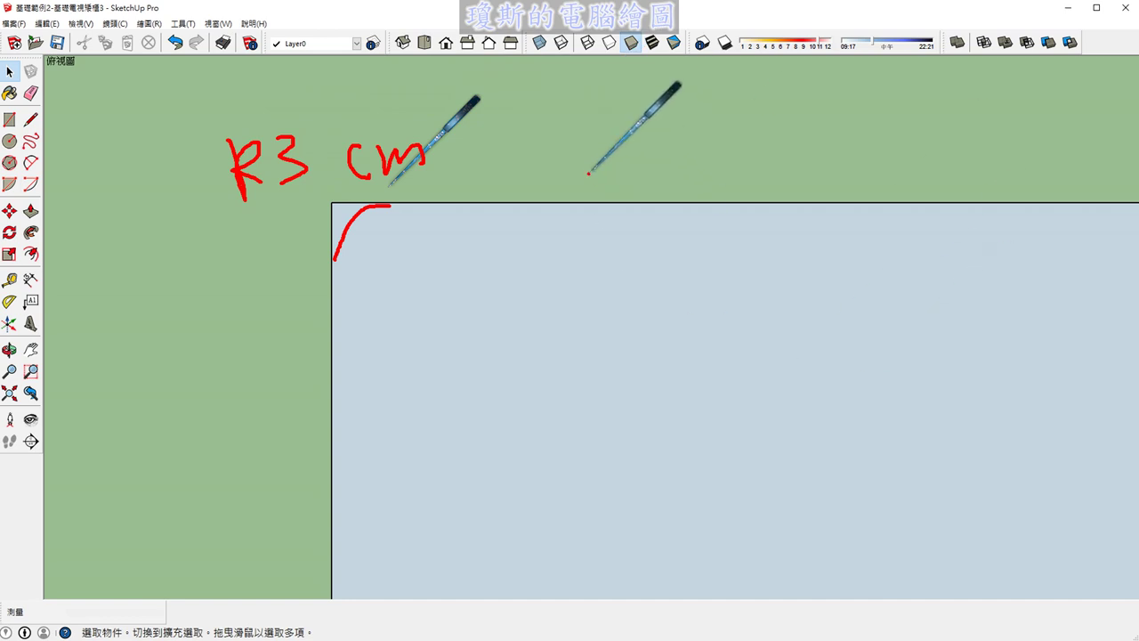
{"action": "key", "text": "Escape"}
Place Tape Measure guides 3 cm inside the rectangle's left and right edges.
{"action": "scroll", "coordinate": [303, 178], "scroll_direction": "down", "scroll_amount": 1}
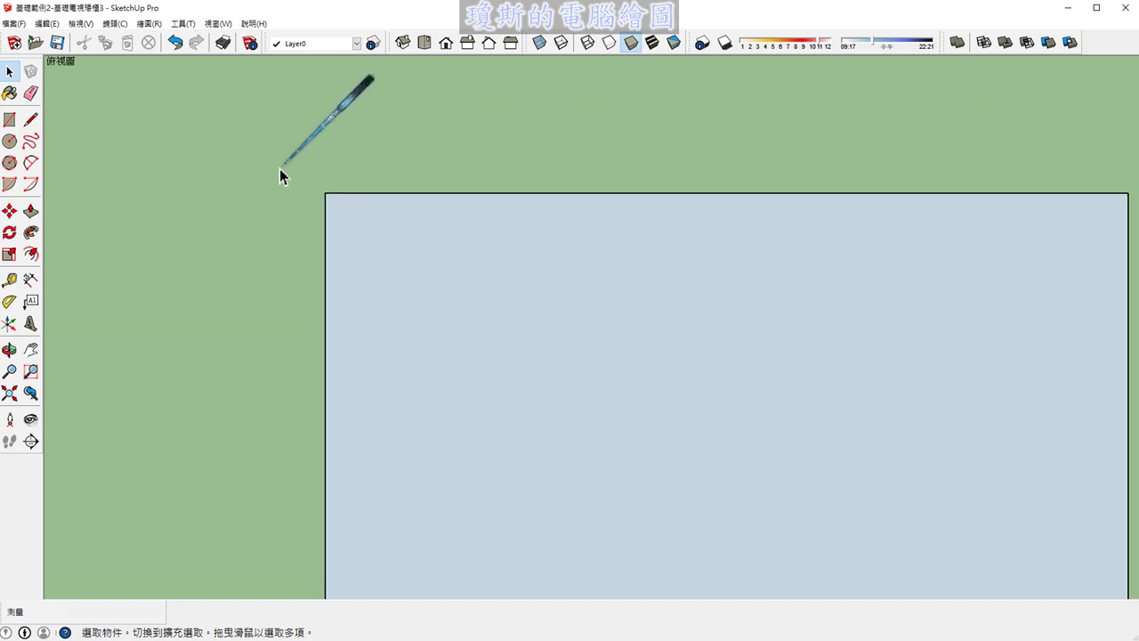
{"action": "scroll", "coordinate": [280, 172], "scroll_direction": "down", "scroll_amount": 1}
{"action": "left_click", "coordinate": [11, 282]}
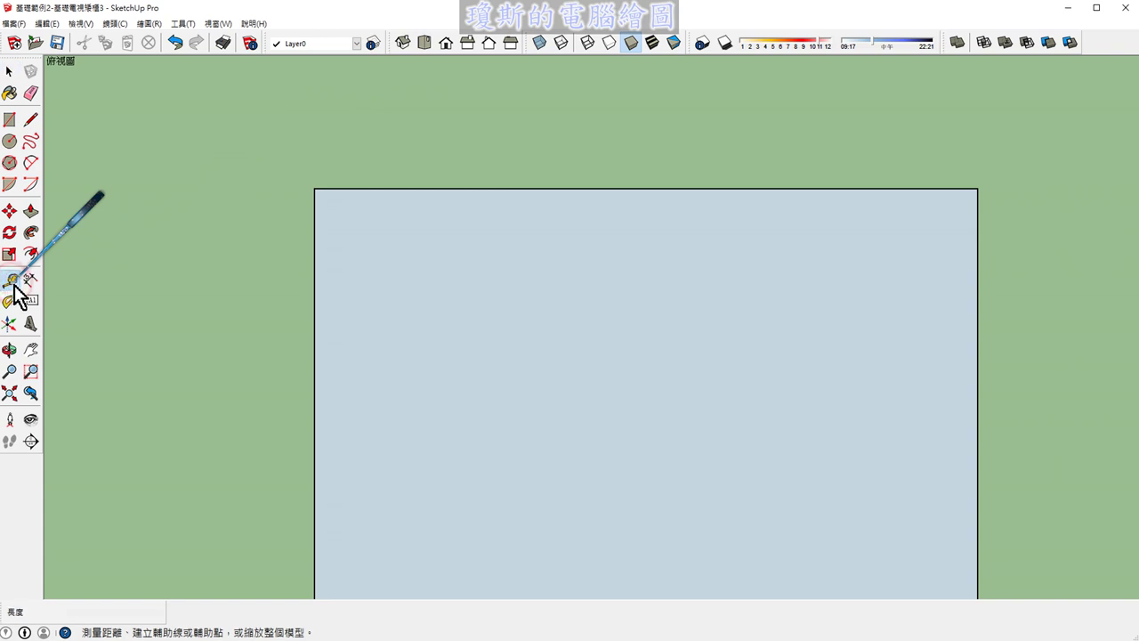
{"action": "left_click", "coordinate": [314, 353]}
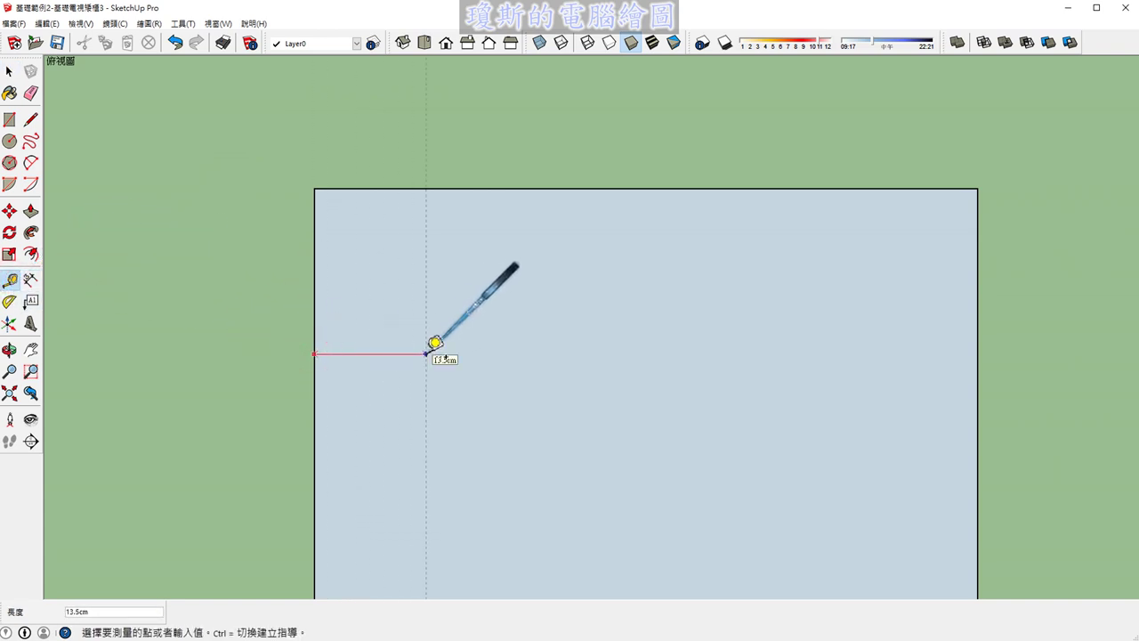
{"action": "type", "text": "3"}
{"action": "key", "text": "Return"}
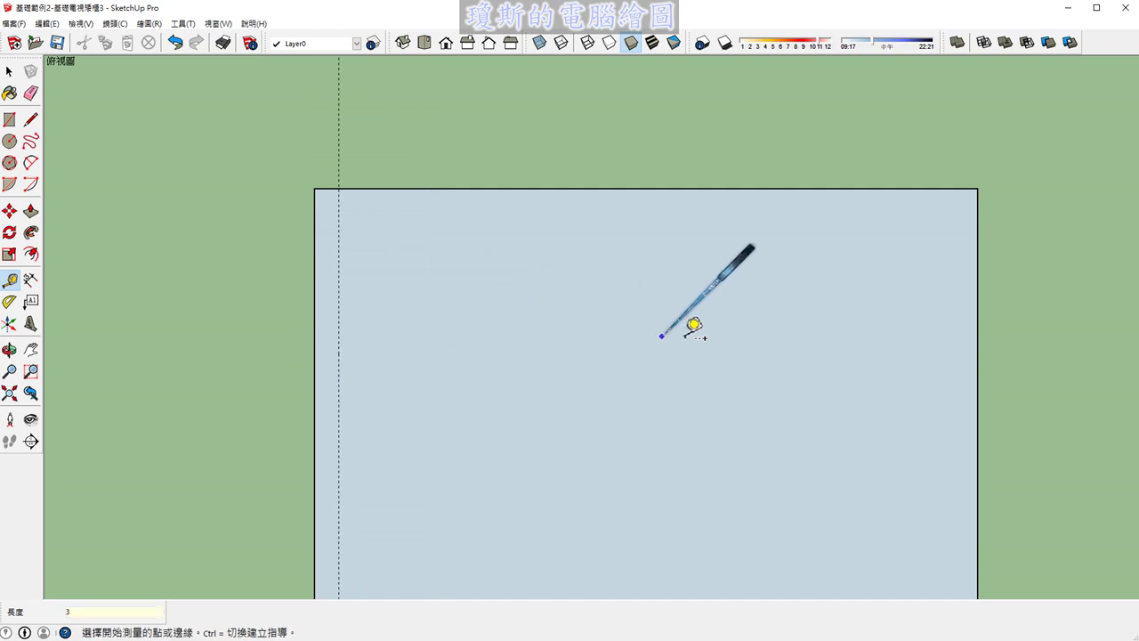
{"action": "left_click", "coordinate": [978, 333]}
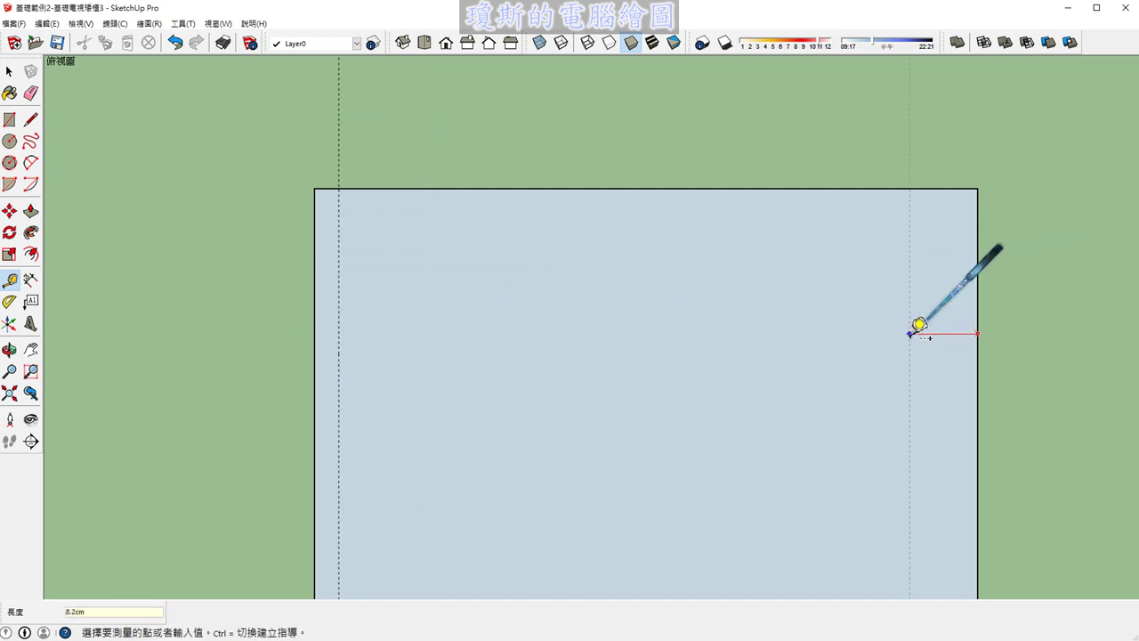
{"action": "type", "text": "3"}
{"action": "key", "text": "Return"}
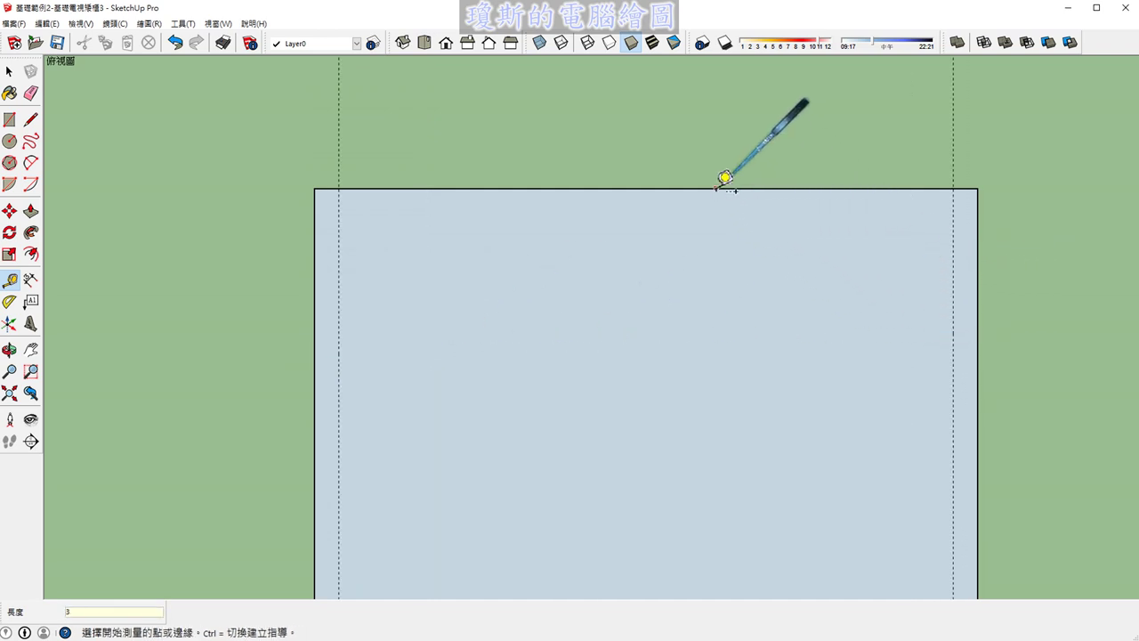
Add guides 3 cm inside the rectangle's top and bottom edges.
{"action": "left_click", "coordinate": [717, 187]}
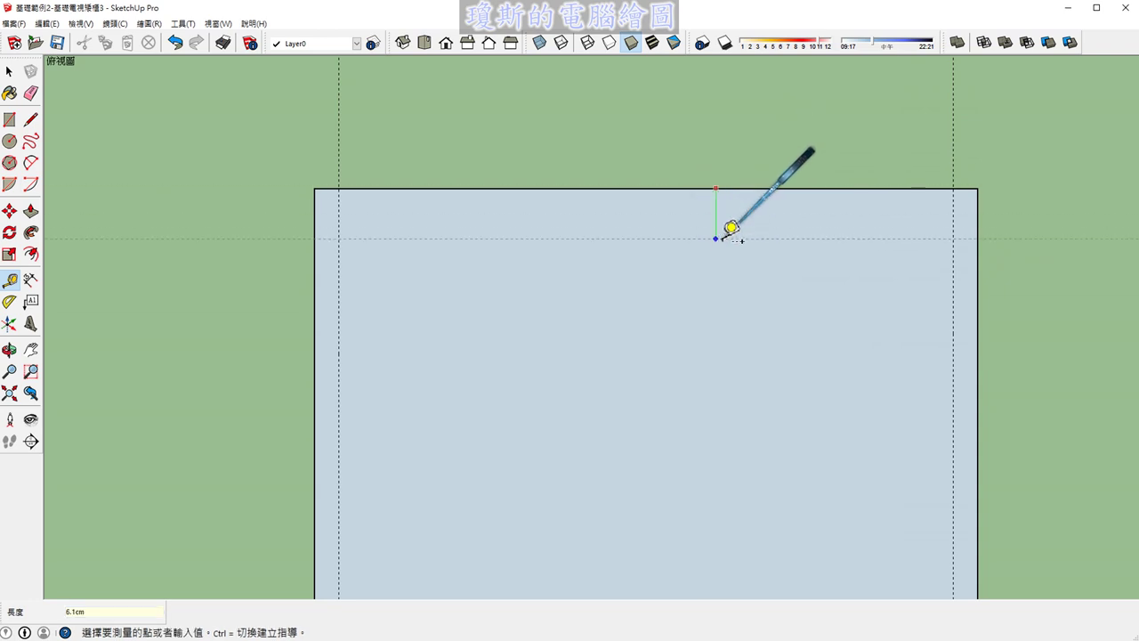
{"action": "type", "text": "3"}
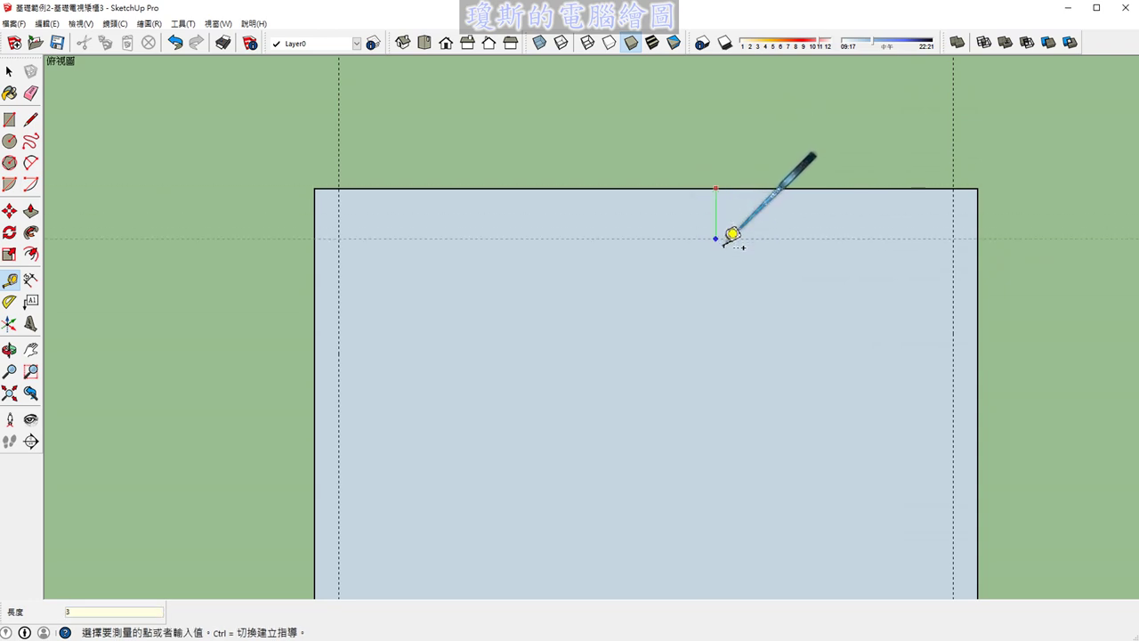
{"action": "key", "text": "Return"}
{"action": "scroll", "coordinate": [682, 246], "scroll_direction": "down", "scroll_amount": 2}
{"action": "scroll", "coordinate": [682, 246], "scroll_direction": "down", "scroll_amount": 1}
{"action": "scroll", "coordinate": [657, 463], "scroll_direction": "up", "scroll_amount": 2}
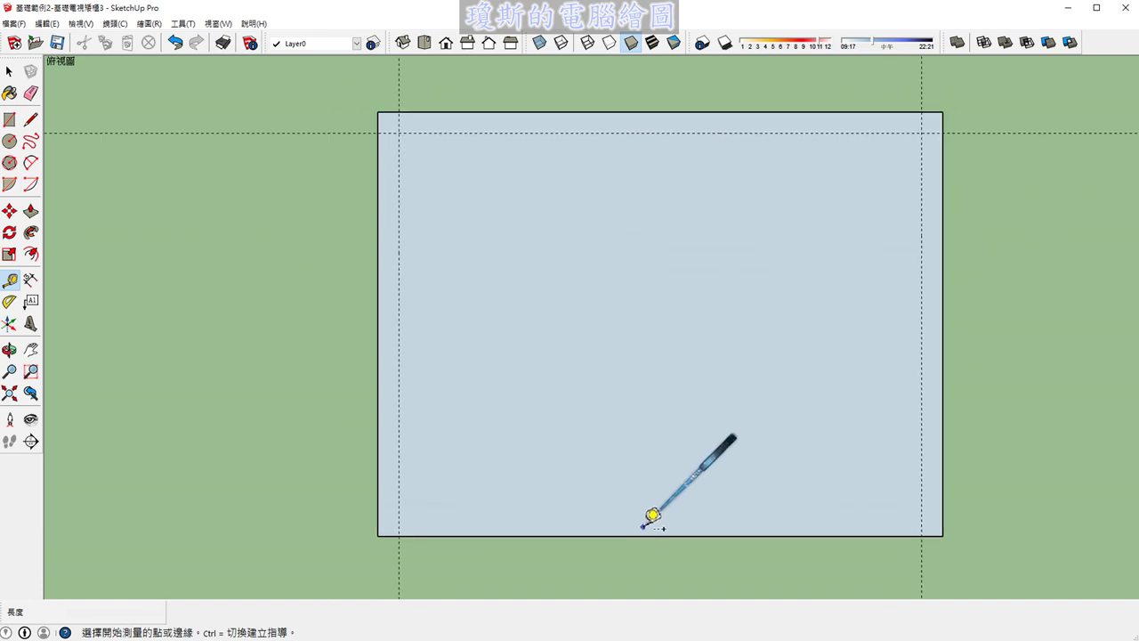
{"action": "left_click", "coordinate": [640, 536]}
{"action": "type", "text": "3"}
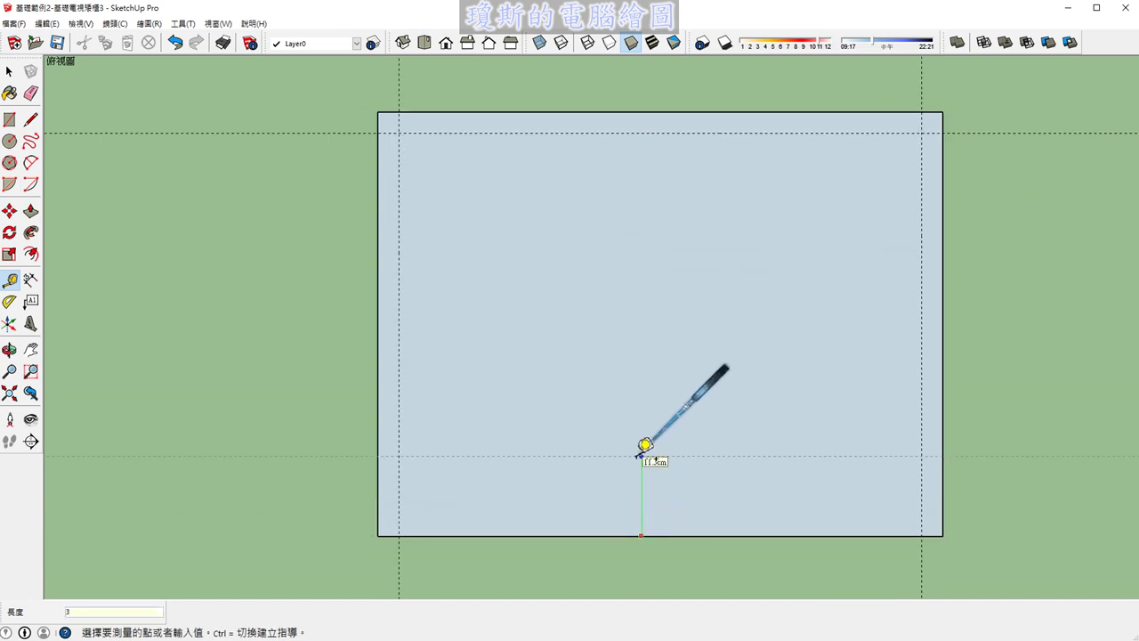
{"action": "key", "text": "Return"}
Zoom and pan to frame the top-left corner where the 3 cm guides cross.
{"action": "key", "text": "space"}
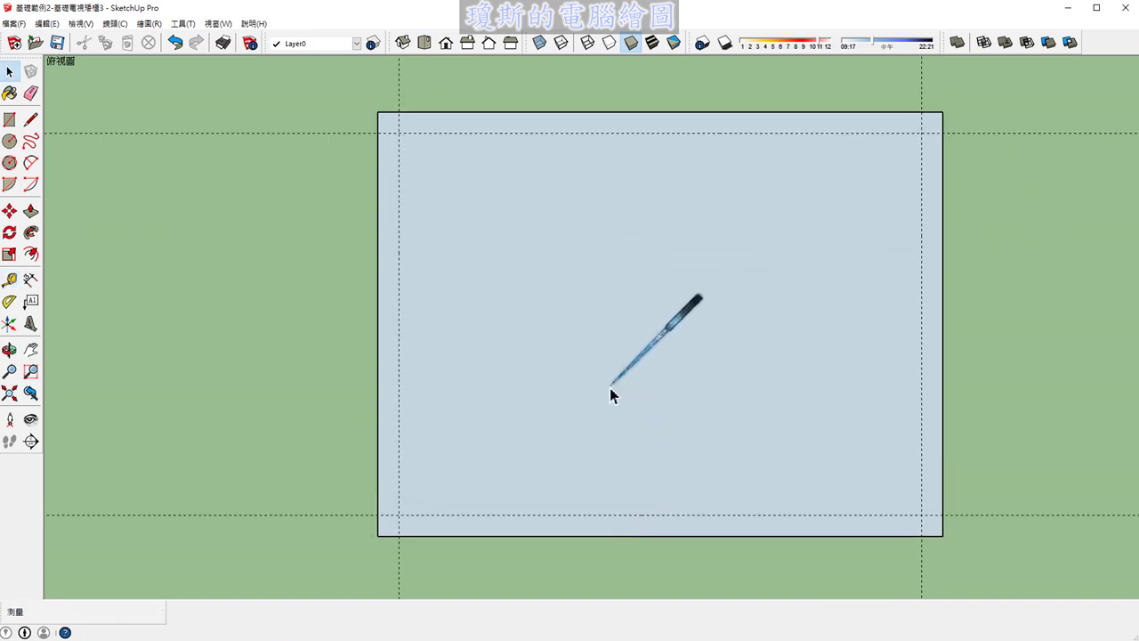
{"action": "scroll", "coordinate": [364, 110], "scroll_direction": "up", "scroll_amount": 2}
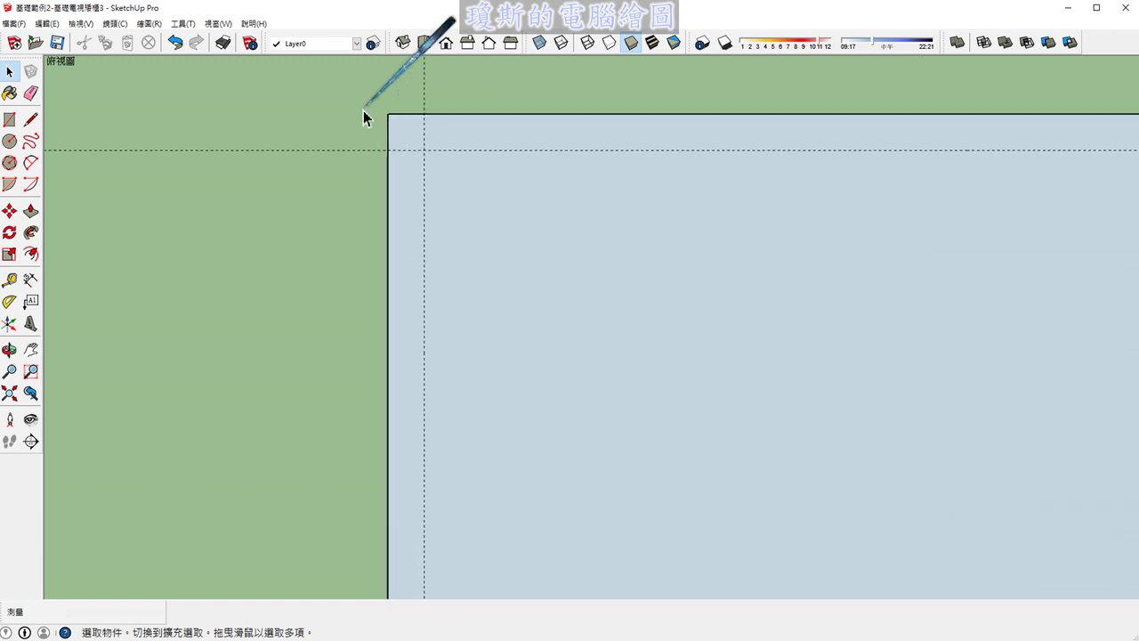
{"action": "scroll", "coordinate": [363, 110], "scroll_direction": "up", "scroll_amount": 4}
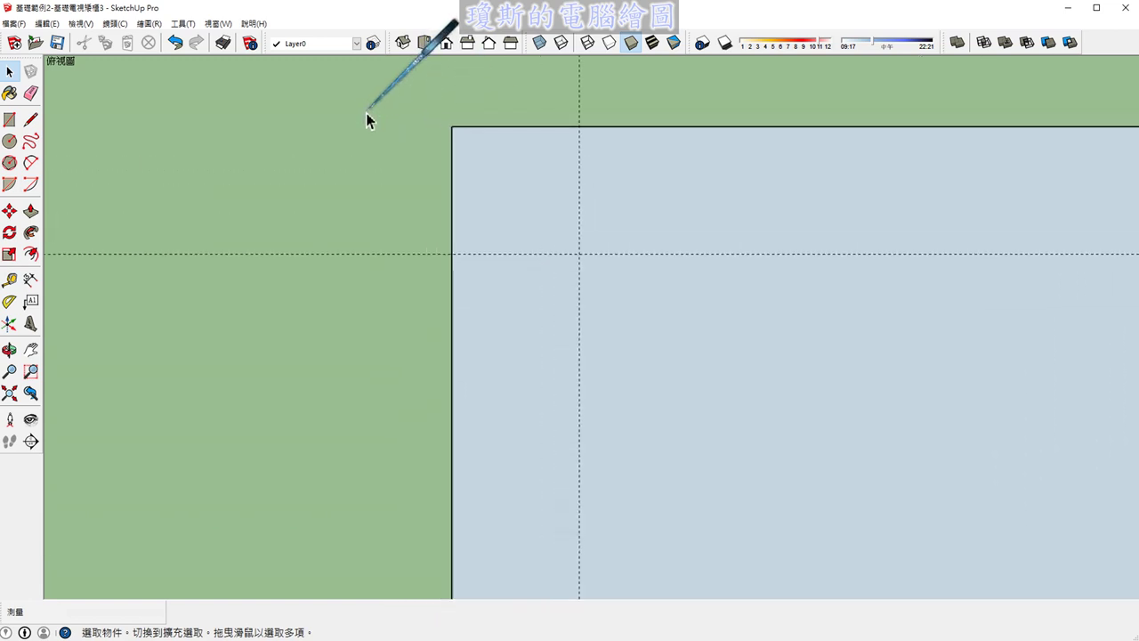
{"action": "middle_click_drag", "start_coordinate": [369, 119], "coordinate": [386, 228], "text": "shift"}
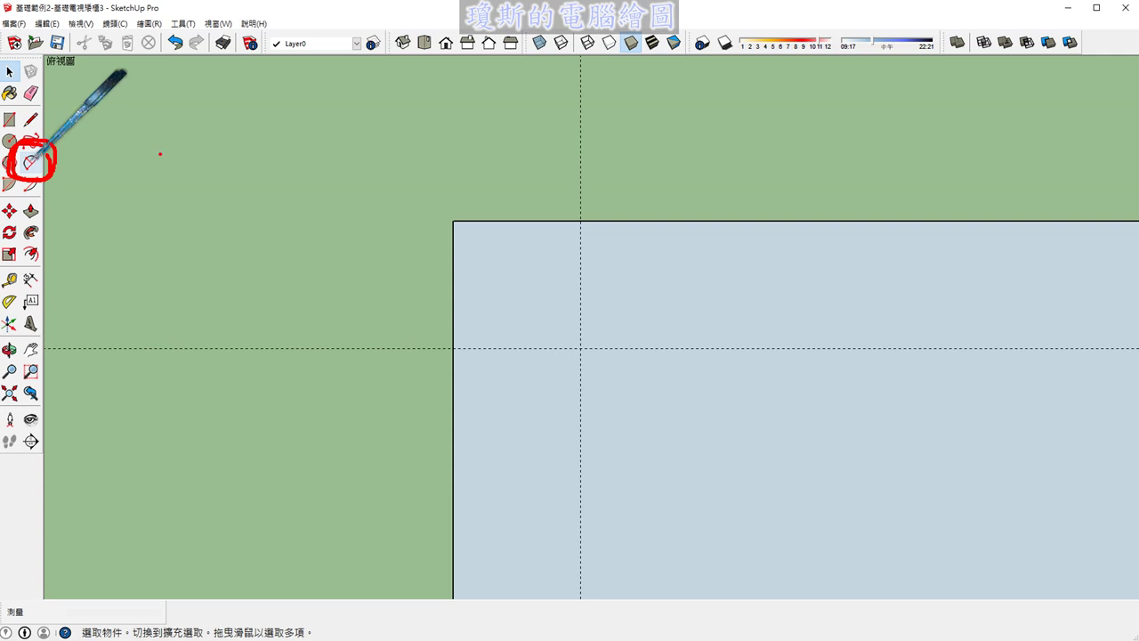
Start a 2 Point Arc from the top-edge guide point to the left-edge guide point.
{"action": "left_click", "coordinate": [32, 162]}
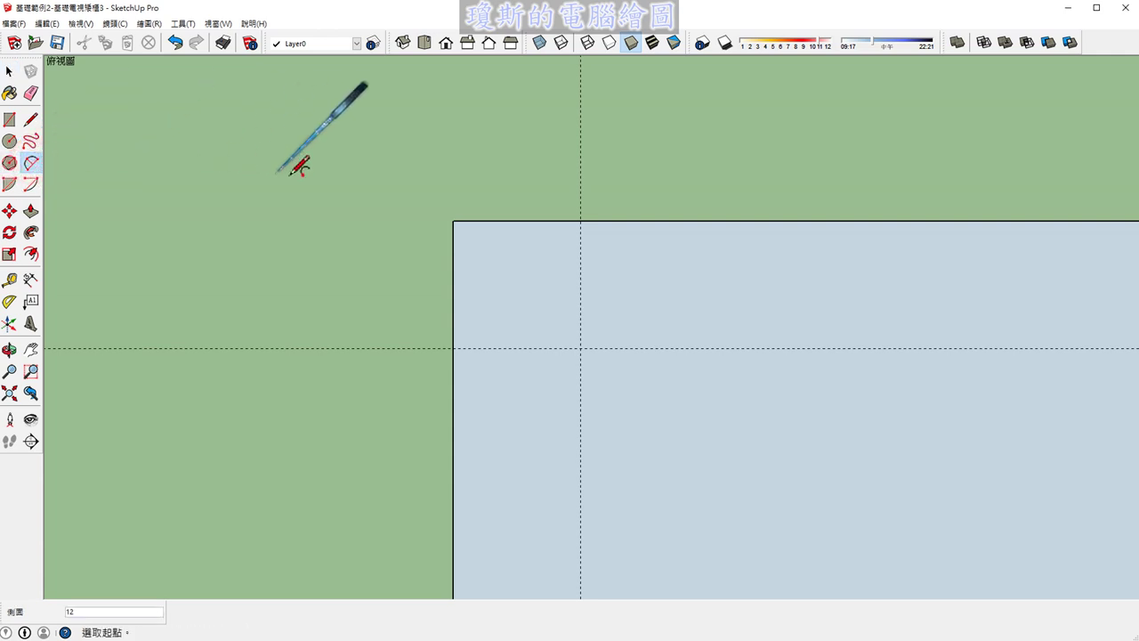
{"action": "scroll", "coordinate": [516, 211], "scroll_direction": "up", "scroll_amount": 1}
{"action": "scroll", "coordinate": [516, 212], "scroll_direction": "up", "scroll_amount": 2}
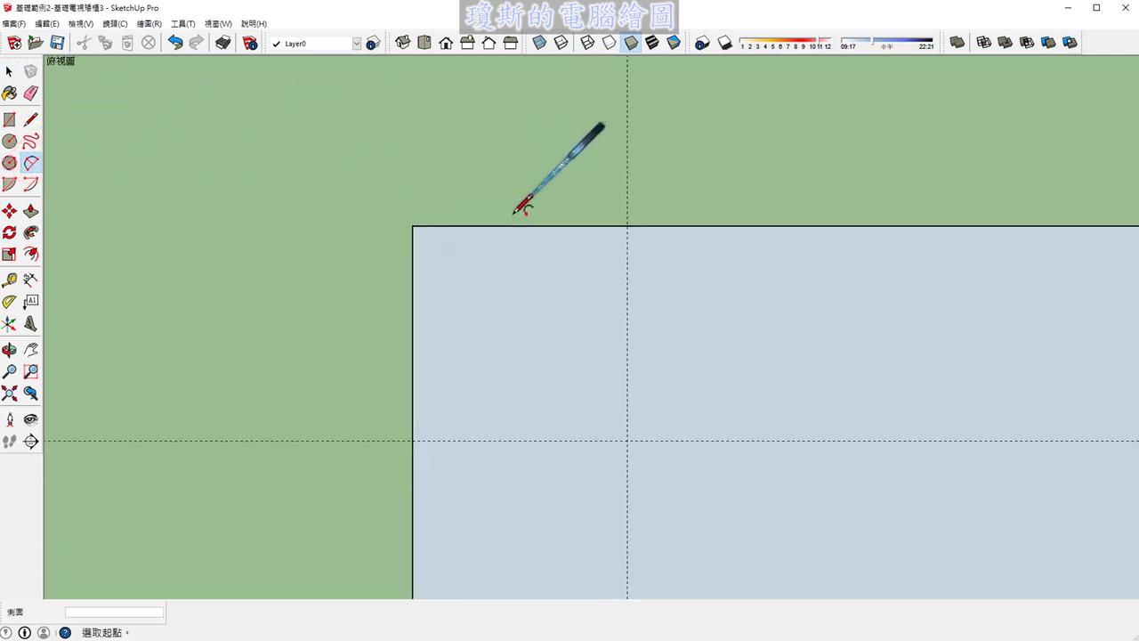
{"action": "left_click", "coordinate": [627, 225]}
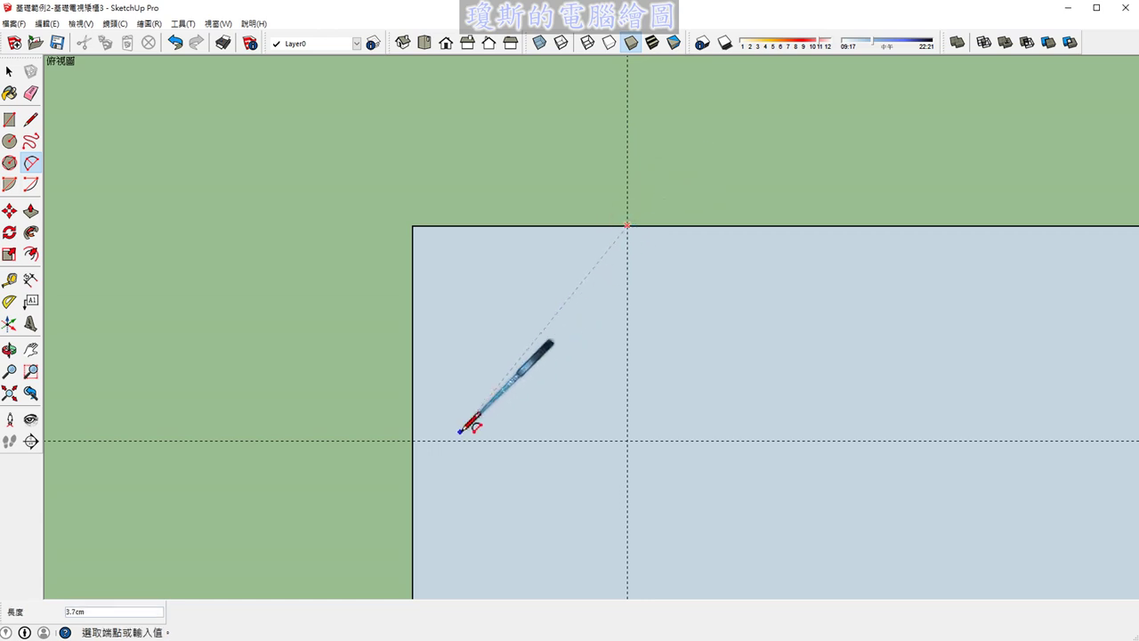
{"action": "left_click", "coordinate": [413, 440]}
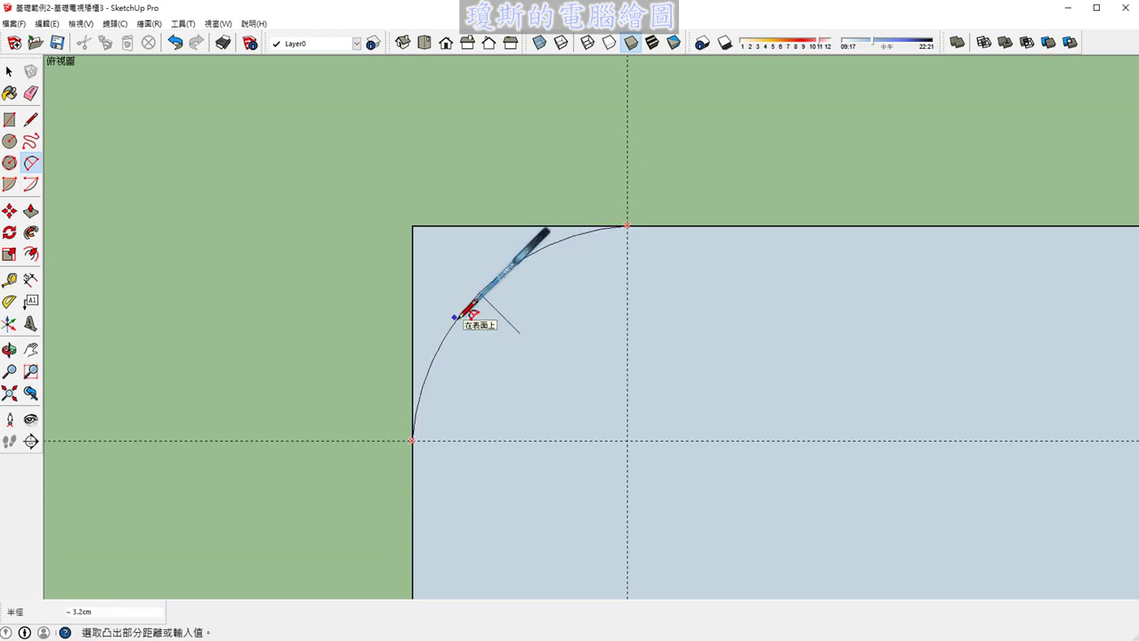
Cancel the unfinished arc and switch the display to the Wireframe face style.
{"action": "key", "text": "Escape"}
{"action": "key", "text": "space"}
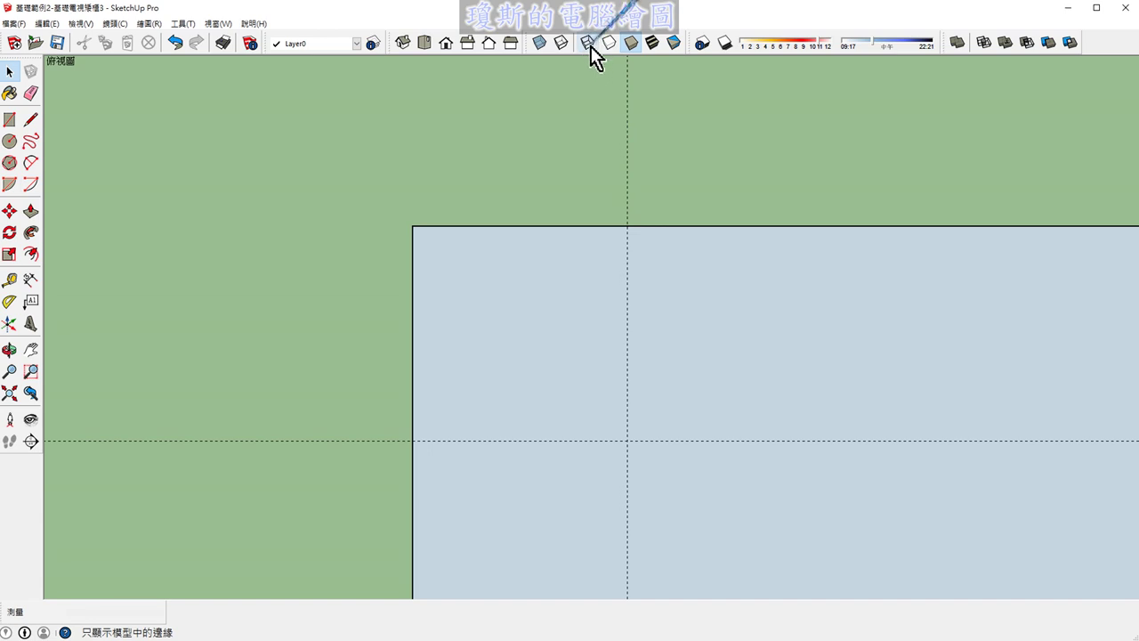
{"action": "left_click", "coordinate": [590, 46]}
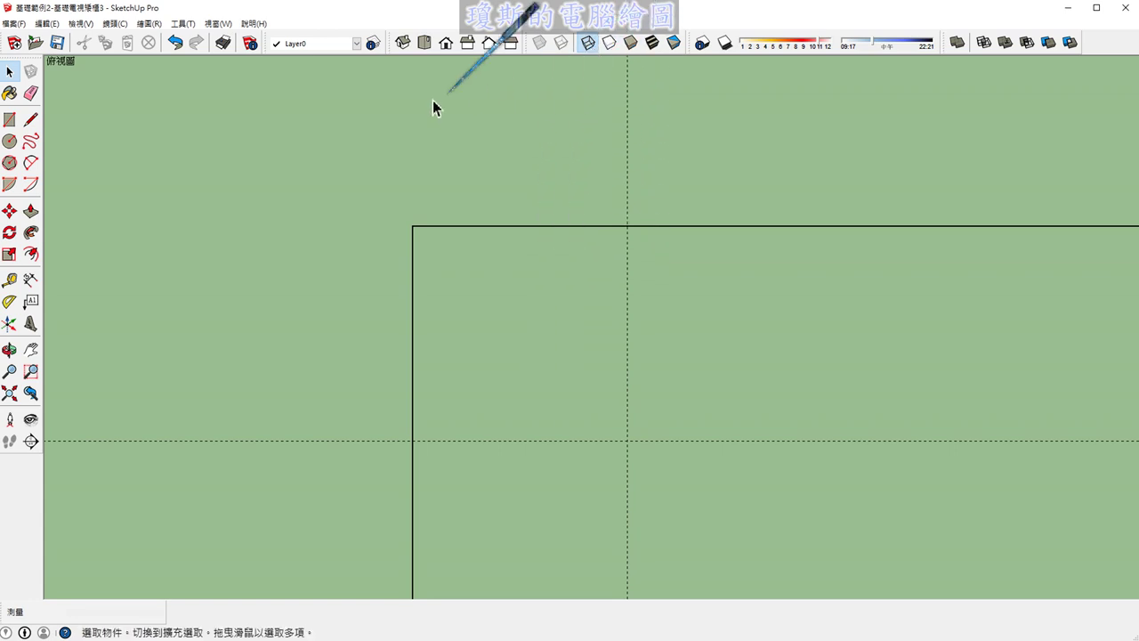
Round the top-left corner with a 3 cm 2 Point Arc tangent to the top and left edges.
{"action": "left_click", "coordinate": [30, 163]}
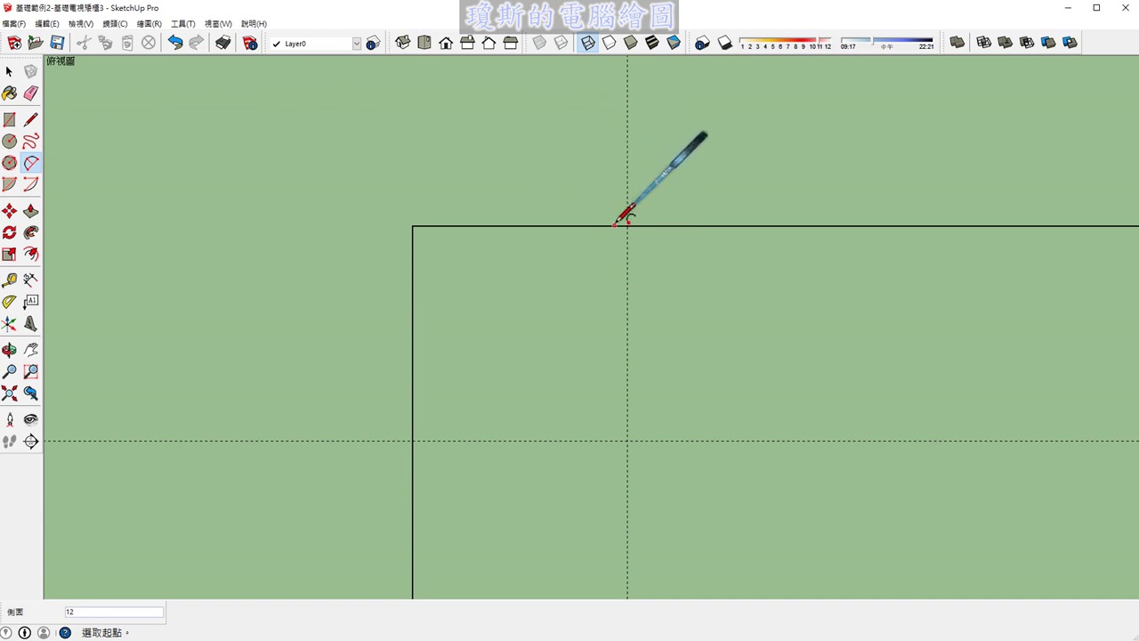
{"action": "left_click", "coordinate": [628, 225]}
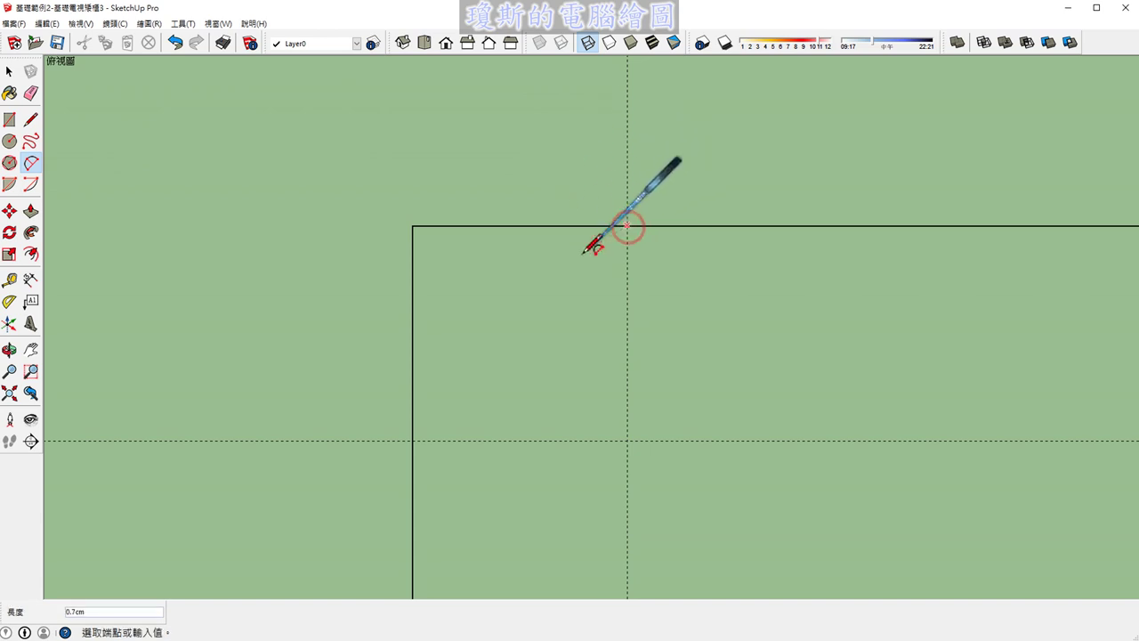
{"action": "left_click", "coordinate": [413, 441]}
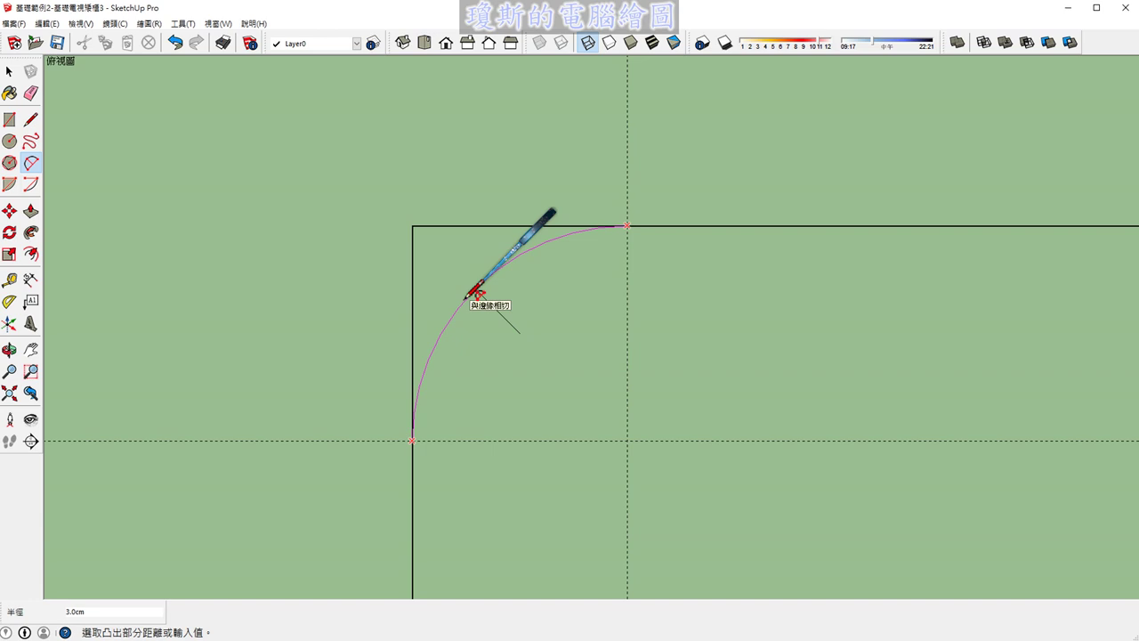
{"action": "left_click", "coordinate": [465, 297]}
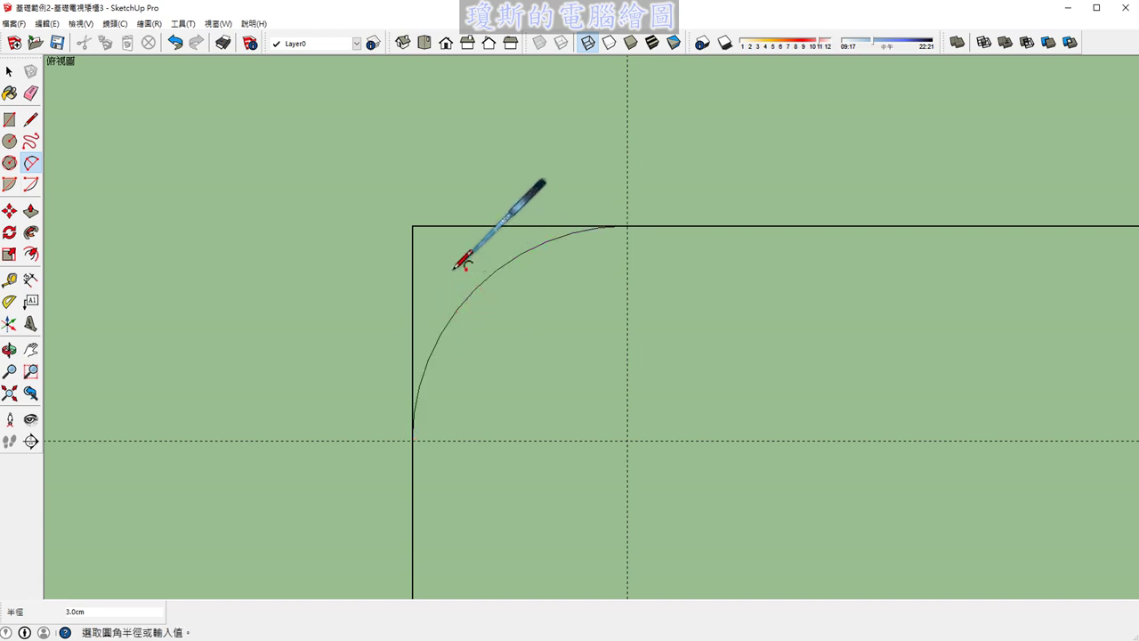
{"action": "scroll", "coordinate": [455, 265], "scroll_direction": "down", "scroll_amount": 2}
{"action": "scroll", "coordinate": [450, 244], "scroll_direction": "down", "scroll_amount": 3}
{"action": "scroll", "coordinate": [435, 231], "scroll_direction": "down", "scroll_amount": 2}
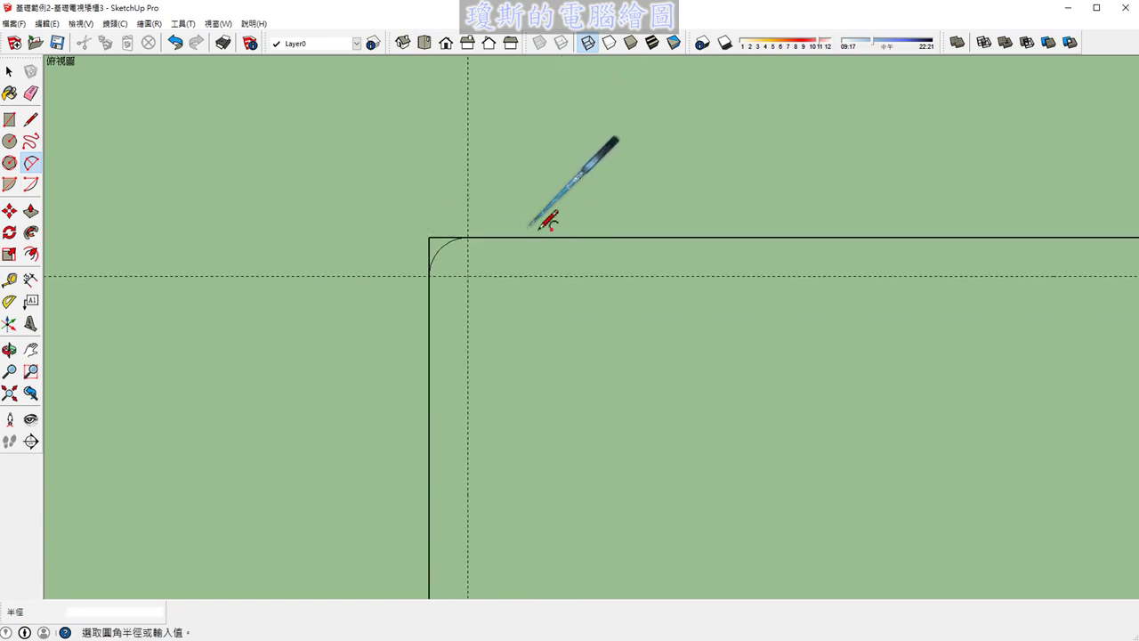
Round the top-right corner with a matching 3 cm arc tangent to the top and right edges.
{"action": "mouse_move", "coordinate": [881, 258]}
{"action": "middle_mouse_down", "text": "shift"}
{"action": "mouse_move", "coordinate": [823, 270]}
{"action": "mouse_move", "coordinate": [443, 273]}
{"action": "middle_mouse_up", "text": "shift"}
{"action": "scroll", "coordinate": [975, 250], "scroll_direction": "up", "scroll_amount": 3}
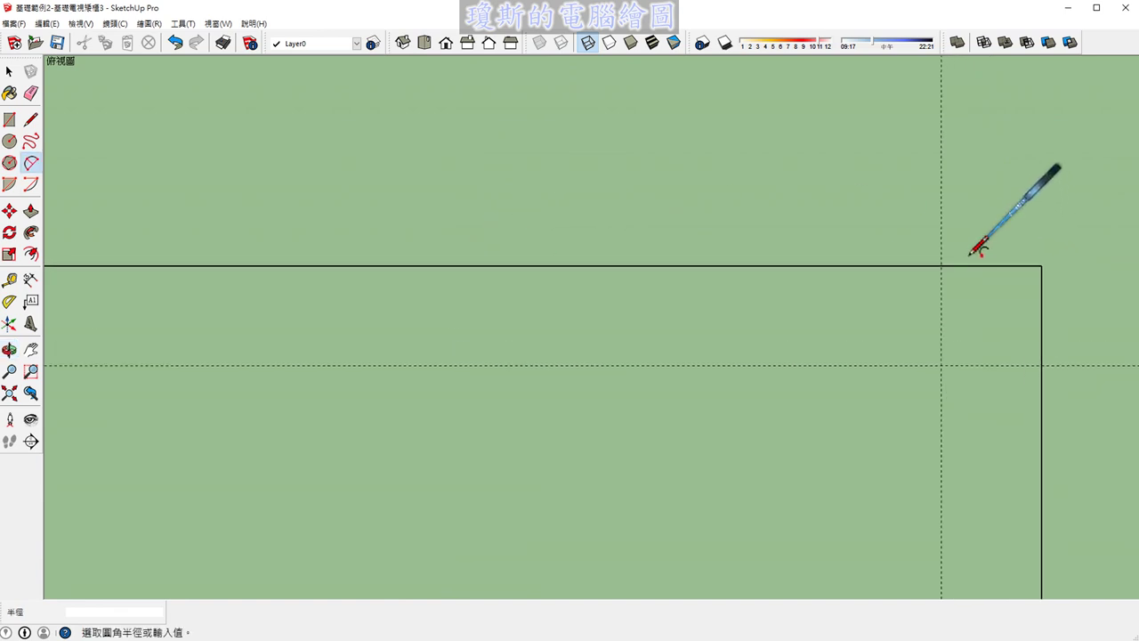
{"action": "scroll", "coordinate": [971, 254], "scroll_direction": "up", "scroll_amount": 2}
{"action": "middle_click_drag", "start_coordinate": [956, 254], "coordinate": [795, 205], "text": "shift"}
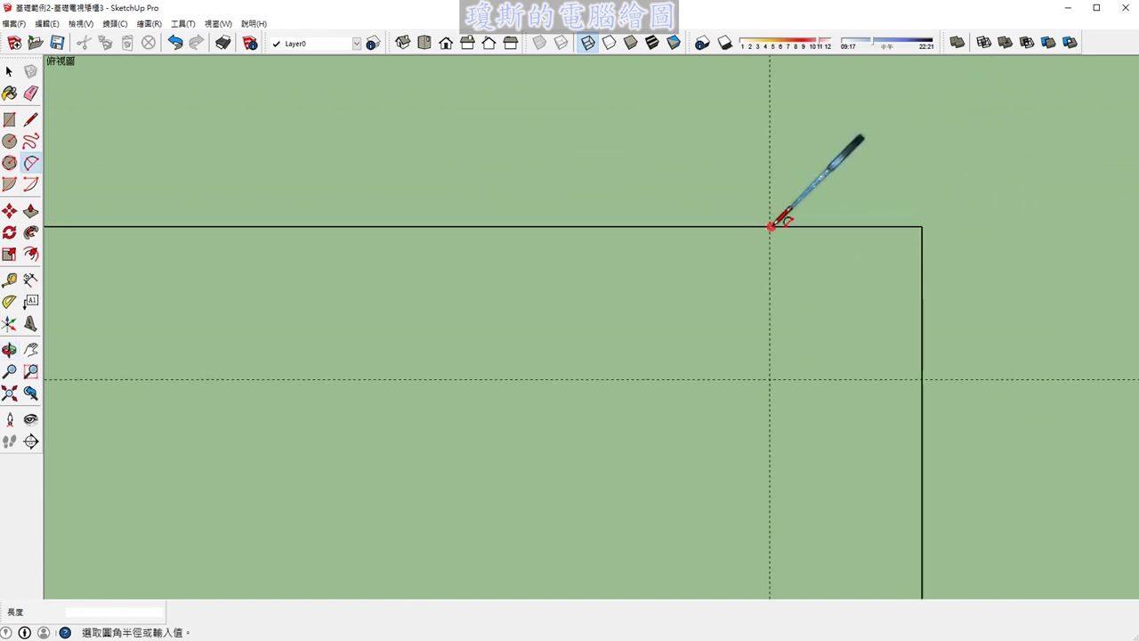
{"action": "left_click", "coordinate": [771, 226]}
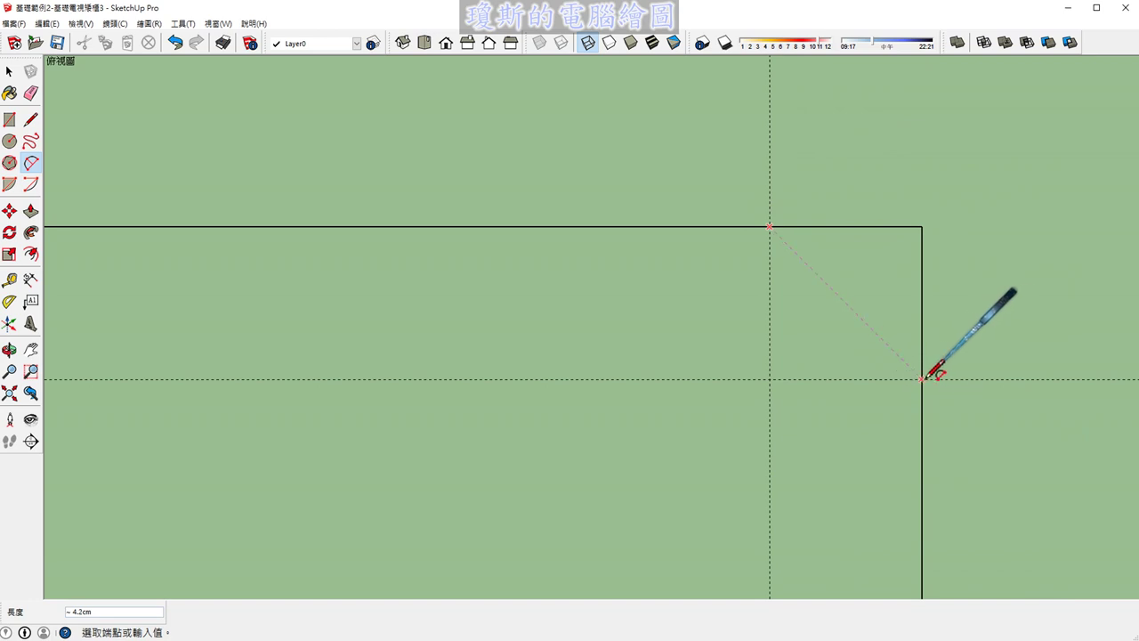
{"action": "left_click", "coordinate": [923, 379]}
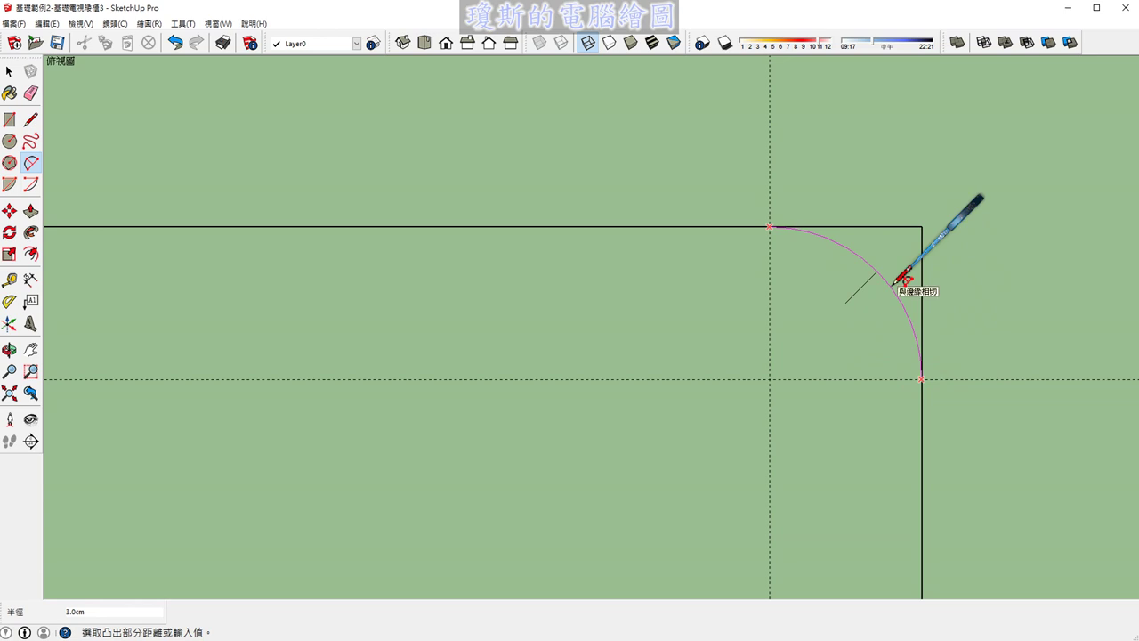
{"action": "left_click", "coordinate": [893, 285]}
{"action": "scroll", "coordinate": [846, 254], "scroll_direction": "up", "scroll_amount": 2}
Round the bottom-right corner with a 3 cm tangent arc between the right and bottom guide points.
{"action": "scroll", "coordinate": [809, 241], "scroll_direction": "up", "scroll_amount": 2}
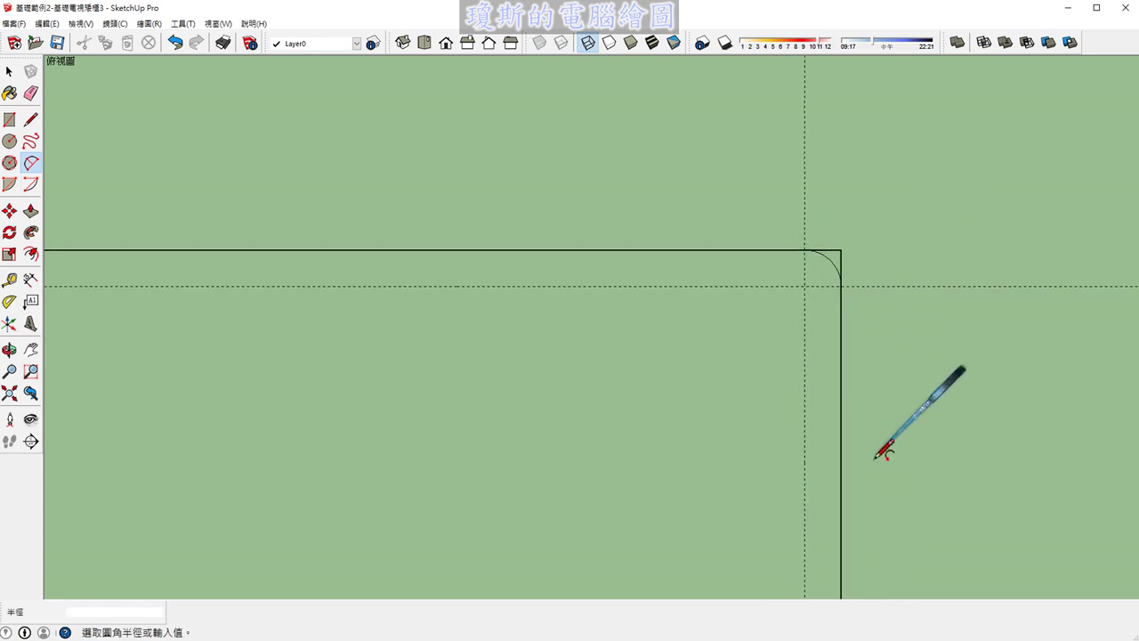
{"action": "scroll", "coordinate": [882, 453], "scroll_direction": "up", "scroll_amount": 3}
{"action": "scroll", "coordinate": [846, 191], "scroll_direction": "down", "scroll_amount": 2}
{"action": "scroll", "coordinate": [813, 310], "scroll_direction": "up", "scroll_amount": 2}
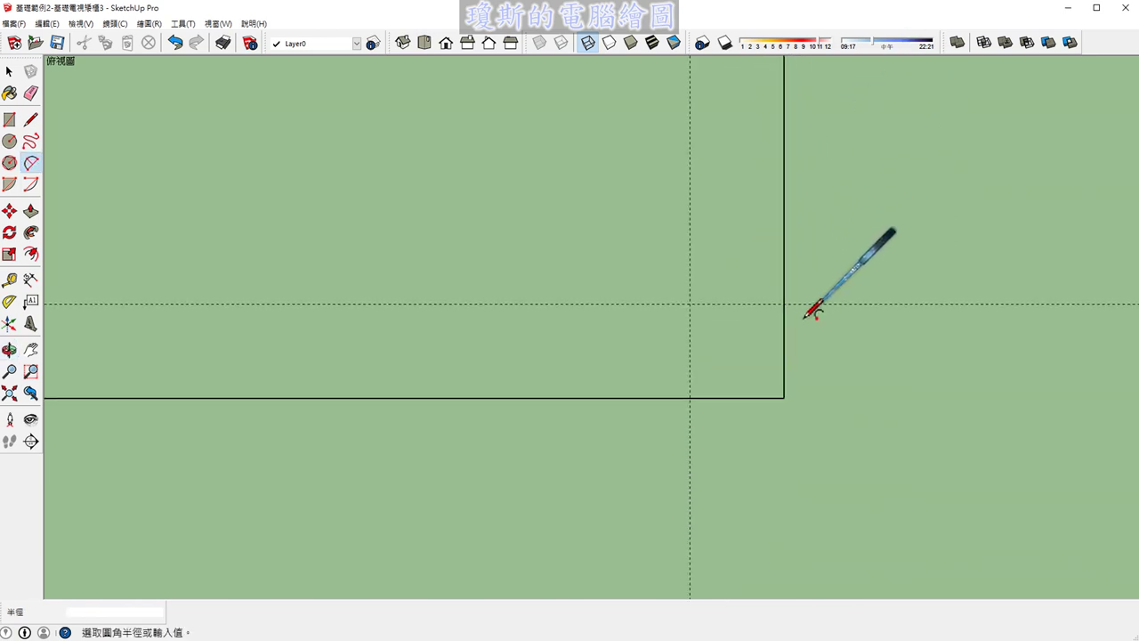
{"action": "left_click", "coordinate": [782, 305]}
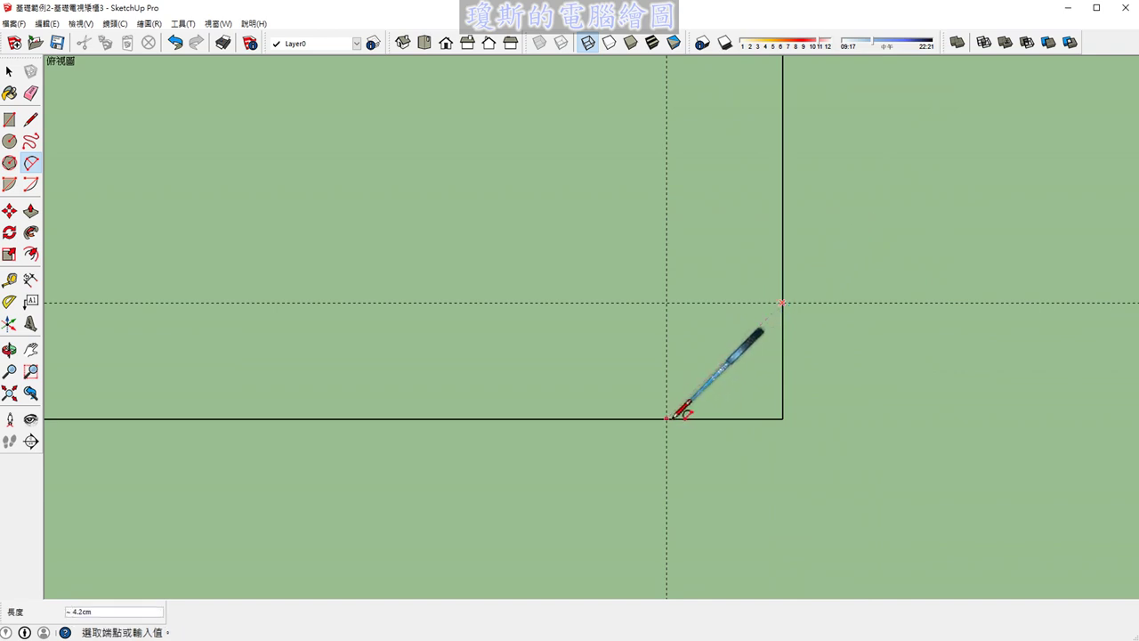
{"action": "left_click", "coordinate": [667, 419]}
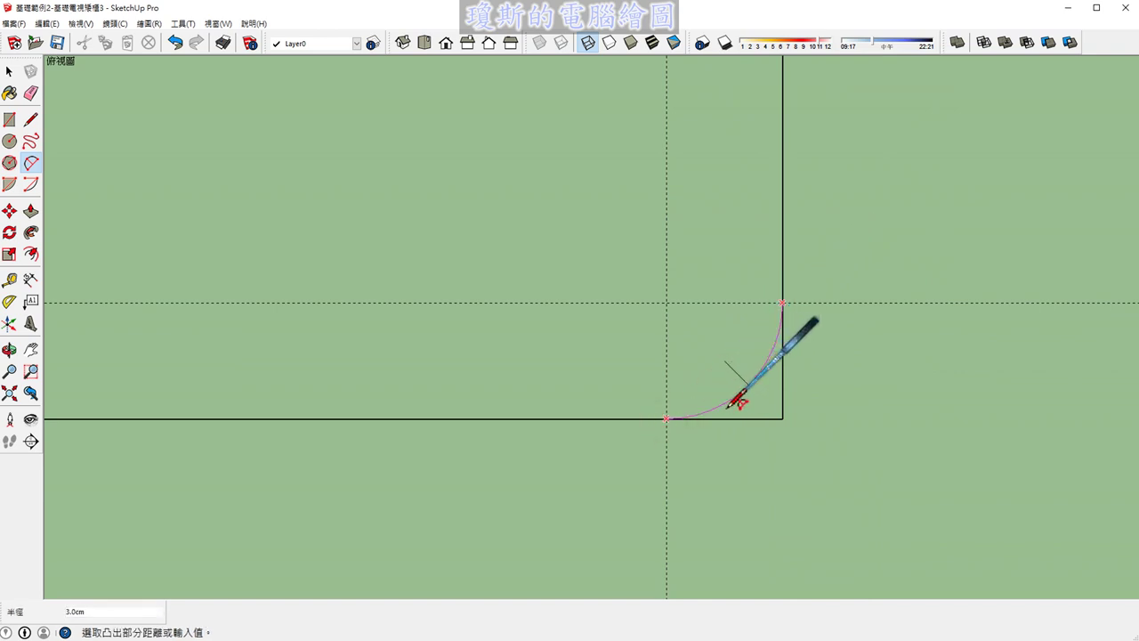
{"action": "left_click", "coordinate": [728, 406]}
Round the bottom-left corner with a matching 3 cm tangent arc.
{"action": "scroll", "coordinate": [855, 408], "scroll_direction": "down", "scroll_amount": 2}
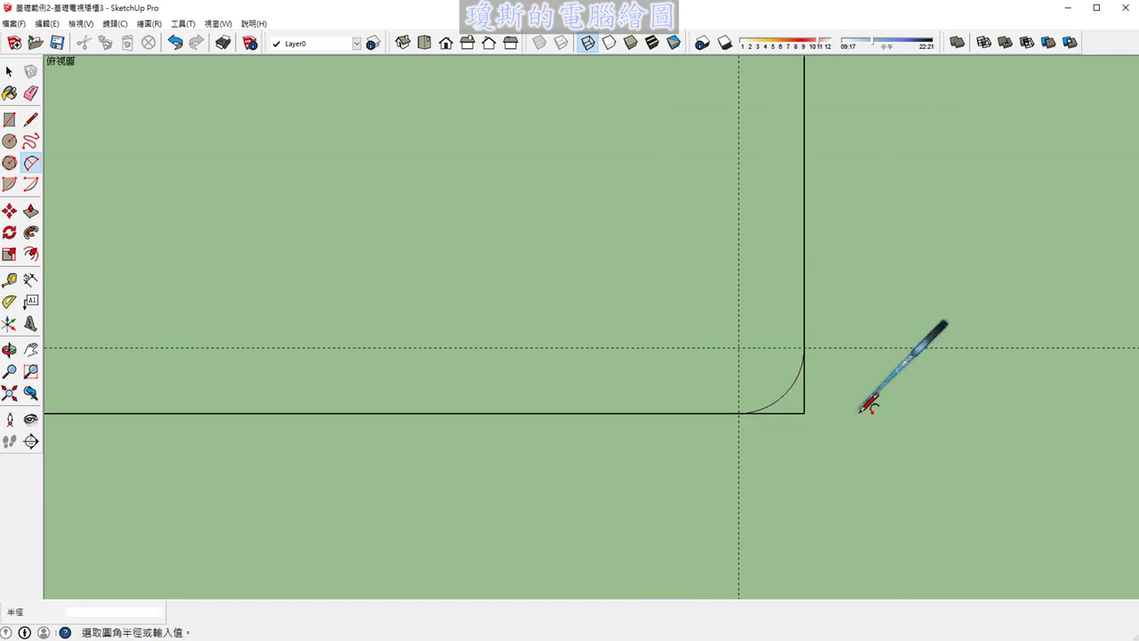
{"action": "scroll", "coordinate": [877, 412], "scroll_direction": "down", "scroll_amount": 2}
{"action": "scroll", "coordinate": [801, 423], "scroll_direction": "down", "scroll_amount": 1}
{"action": "scroll", "coordinate": [606, 374], "scroll_direction": "up", "scroll_amount": 3}
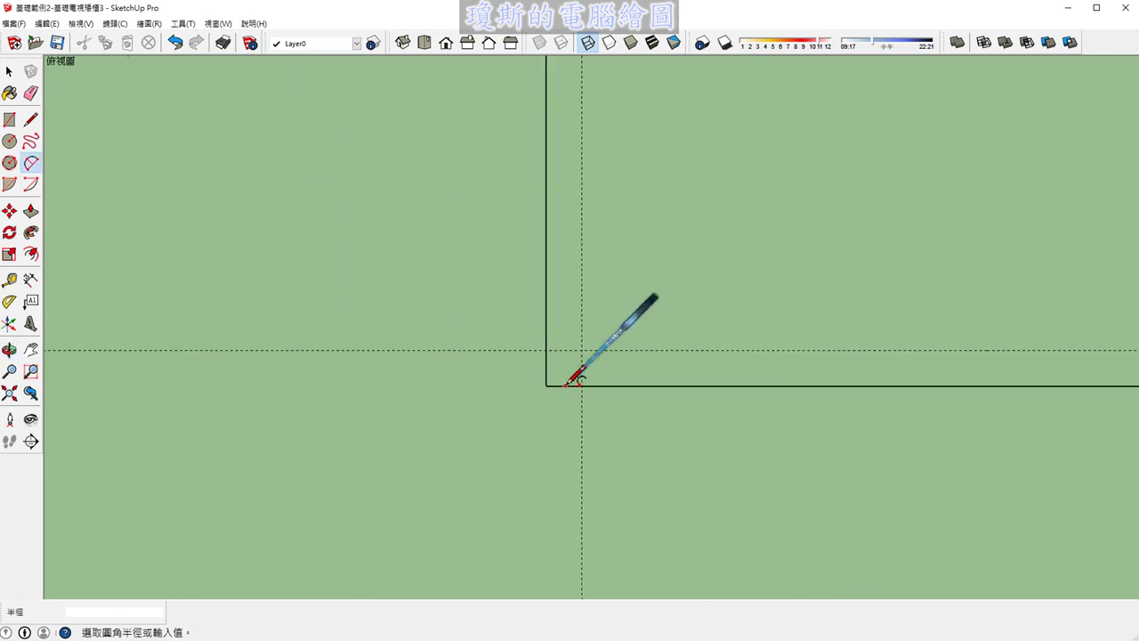
{"action": "scroll", "coordinate": [560, 351], "scroll_direction": "up", "scroll_amount": 4}
{"action": "scroll", "coordinate": [534, 325], "scroll_direction": "up", "scroll_amount": 3}
{"action": "left_click", "coordinate": [502, 289]}
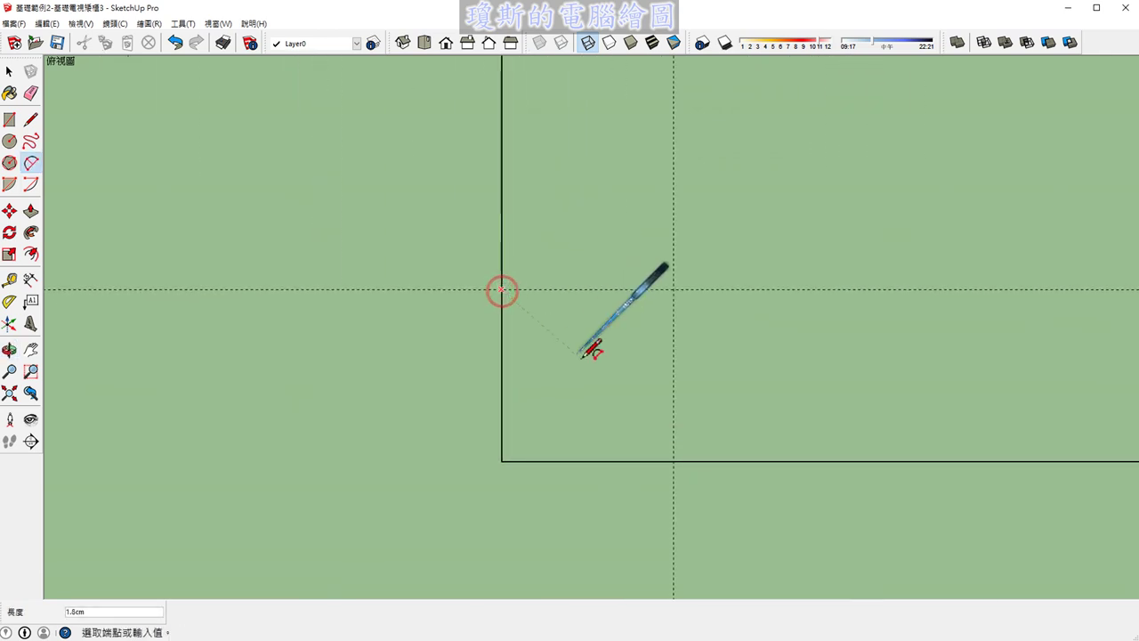
{"action": "left_click", "coordinate": [674, 461]}
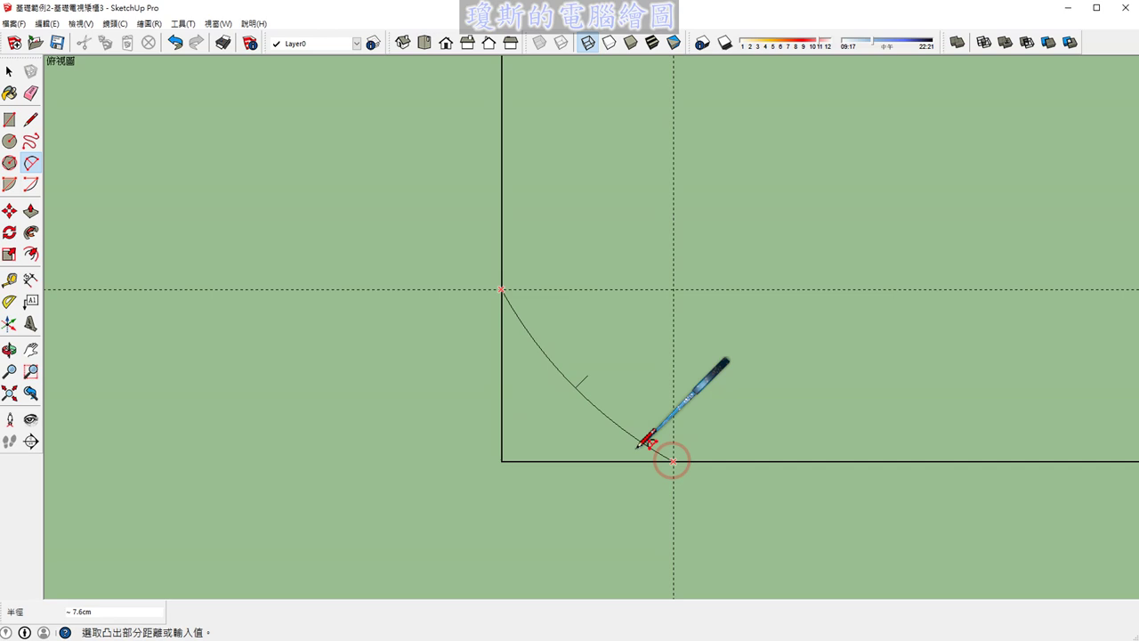
{"action": "left_click", "coordinate": [589, 445]}
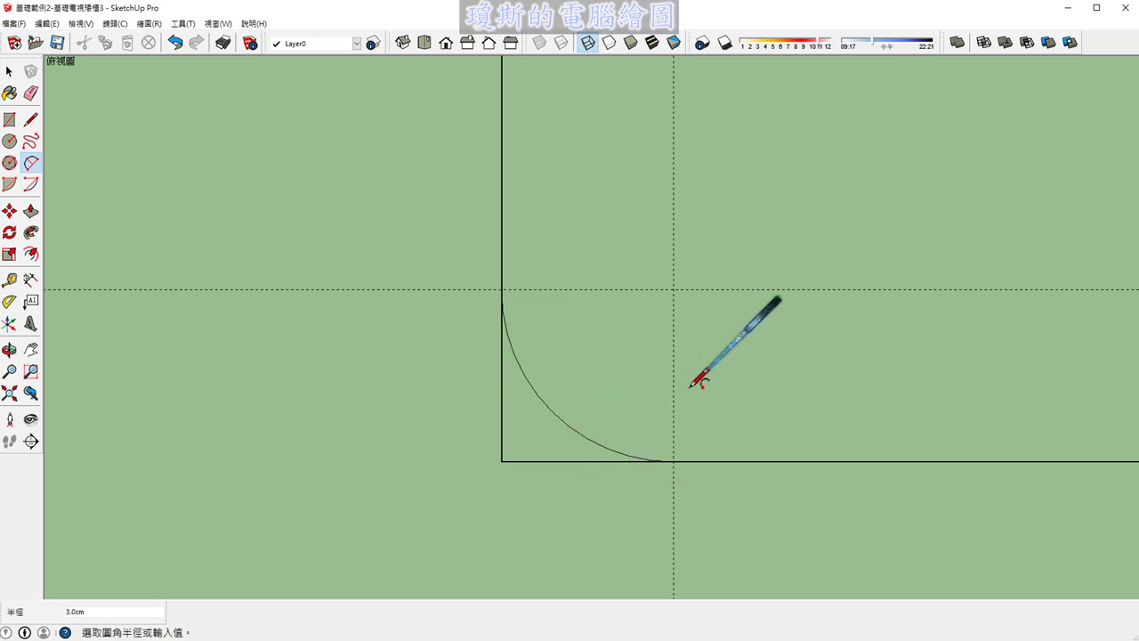
{"action": "key", "text": "space"}
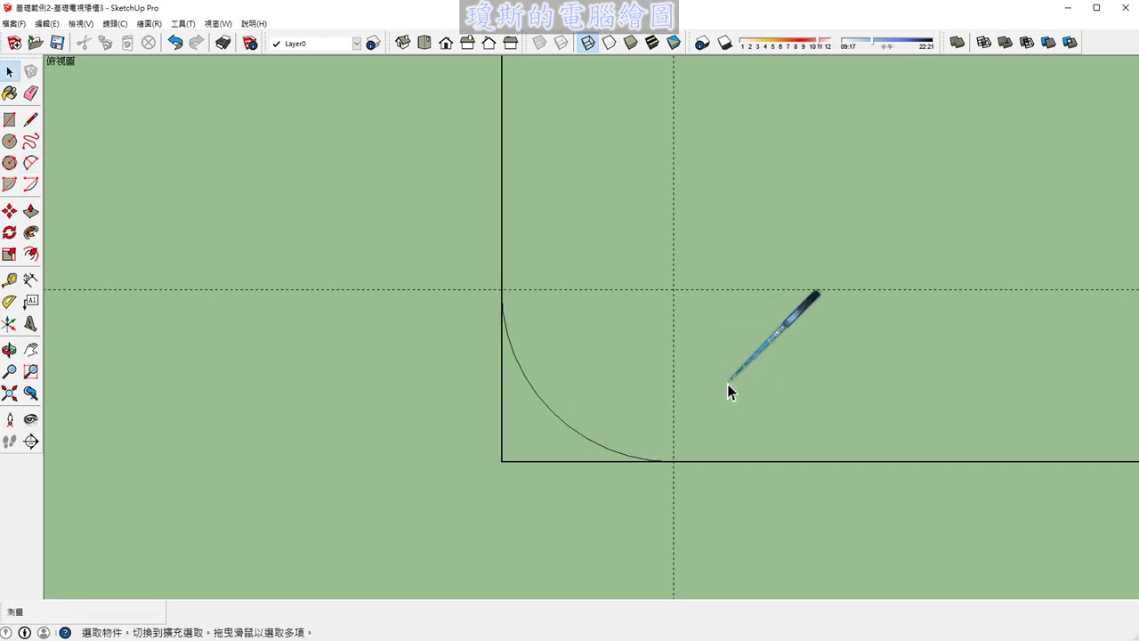
{"action": "left_click_drag", "start_coordinate": [930, 202], "coordinate": [934, 570]}
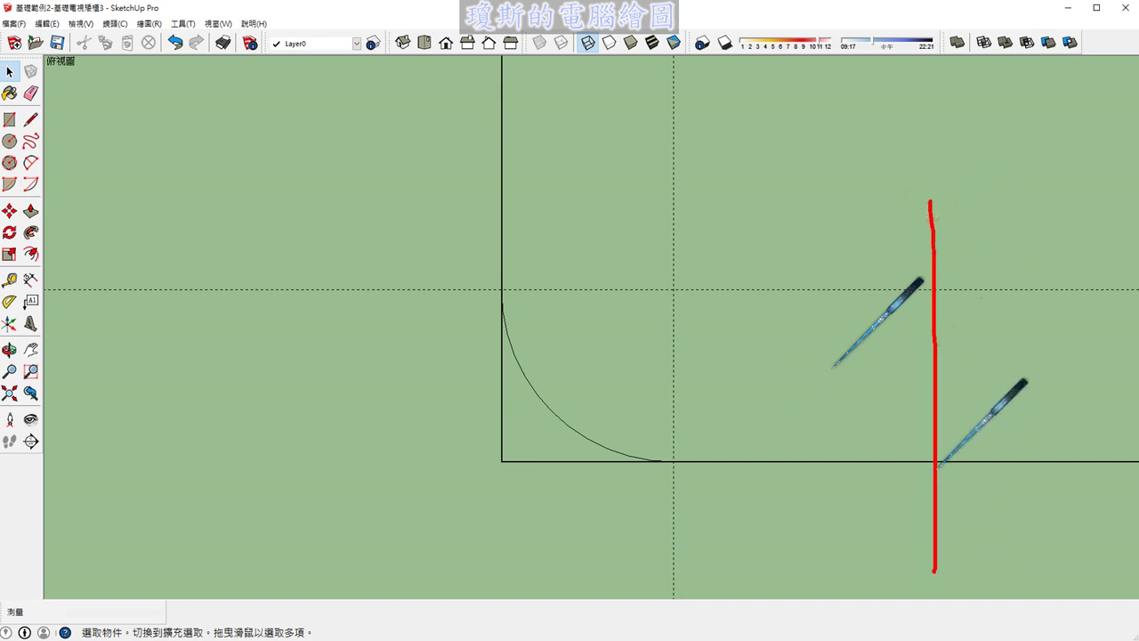
{"action": "left_click_drag", "start_coordinate": [934, 467], "coordinate": [960, 485]}
{"action": "left_click_drag", "start_coordinate": [957, 245], "coordinate": [907, 272]}
{"action": "left_click_drag", "start_coordinate": [979, 343], "coordinate": [977, 410]}
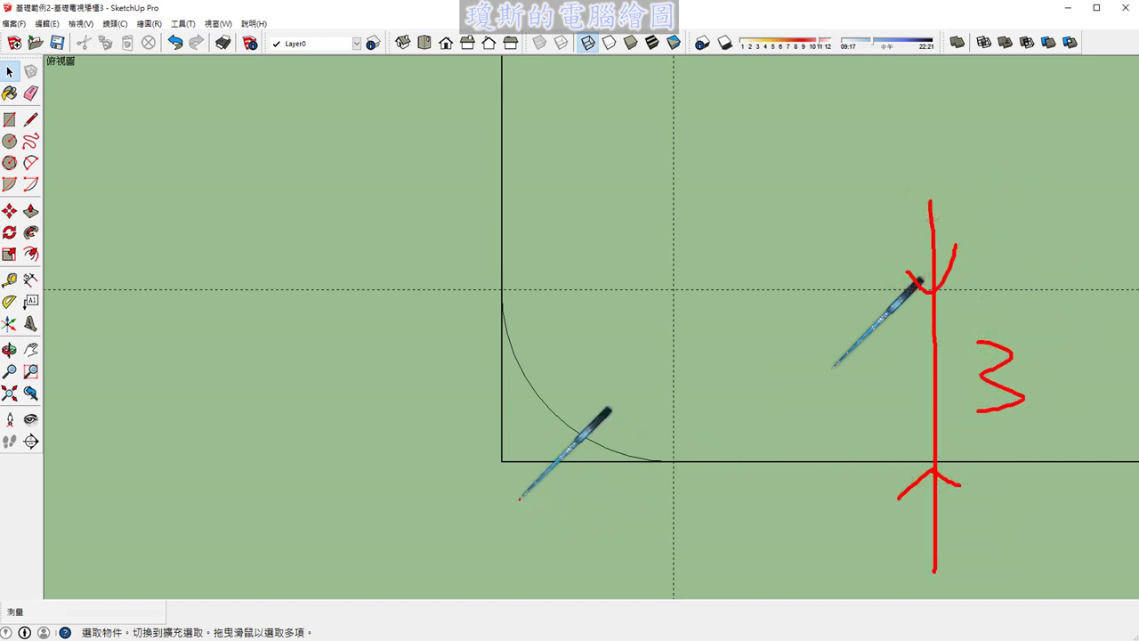
{"action": "left_click_drag", "start_coordinate": [497, 486], "coordinate": [497, 604]}
{"action": "left_click_drag", "start_coordinate": [435, 554], "coordinate": [795, 581]}
{"action": "mouse_move", "coordinate": [676, 545]}
{"action": "left_mouse_down"}
{"action": "mouse_move", "coordinate": [678, 604]}
{"action": "mouse_move", "coordinate": [647, 597]}
{"action": "left_mouse_up"}
{"action": "left_click_drag", "start_coordinate": [530, 541], "coordinate": [465, 584]}
{"action": "mouse_move", "coordinate": [575, 522]}
{"action": "left_mouse_down"}
{"action": "mouse_move", "coordinate": [583, 505]}
{"action": "mouse_move", "coordinate": [576, 546]}
{"action": "left_mouse_up"}
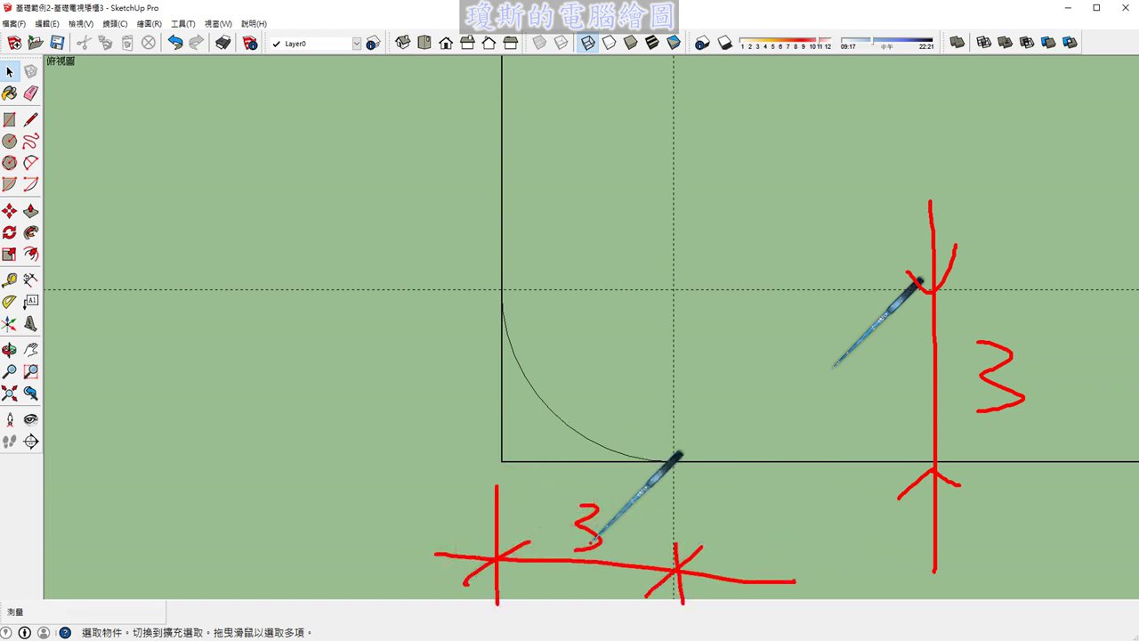
{"action": "left_click", "coordinate": [672, 289]}
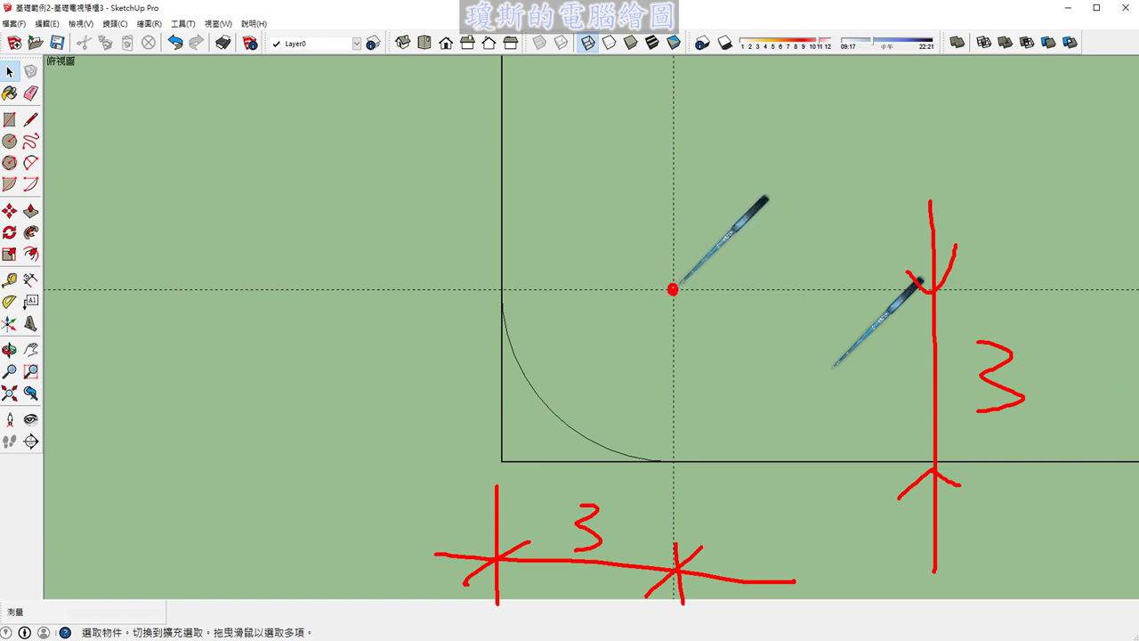
{"action": "left_click_drag", "start_coordinate": [672, 290], "coordinate": [503, 291]}
{"action": "left_click_drag", "start_coordinate": [532, 277], "coordinate": [540, 311]}
{"action": "mouse_move", "coordinate": [577, 239]}
{"action": "left_mouse_down"}
{"action": "mouse_move", "coordinate": [602, 258]}
{"action": "mouse_move", "coordinate": [589, 267]}
{"action": "left_mouse_up"}
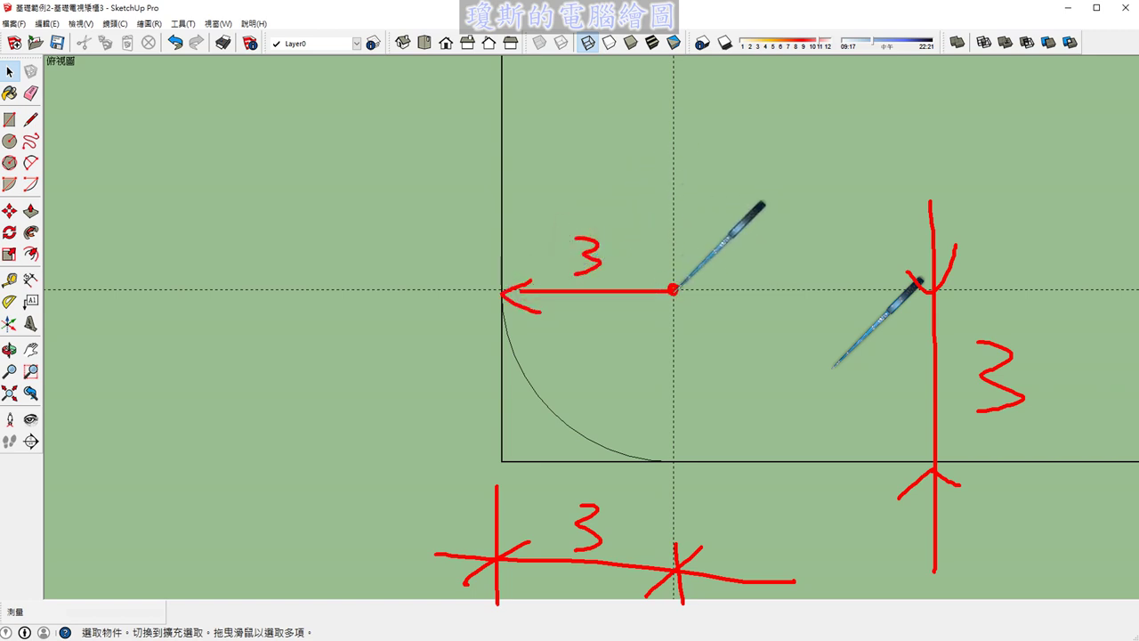
{"action": "left_click_drag", "start_coordinate": [673, 289], "coordinate": [676, 460]}
{"action": "left_click_drag", "start_coordinate": [705, 361], "coordinate": [701, 396]}
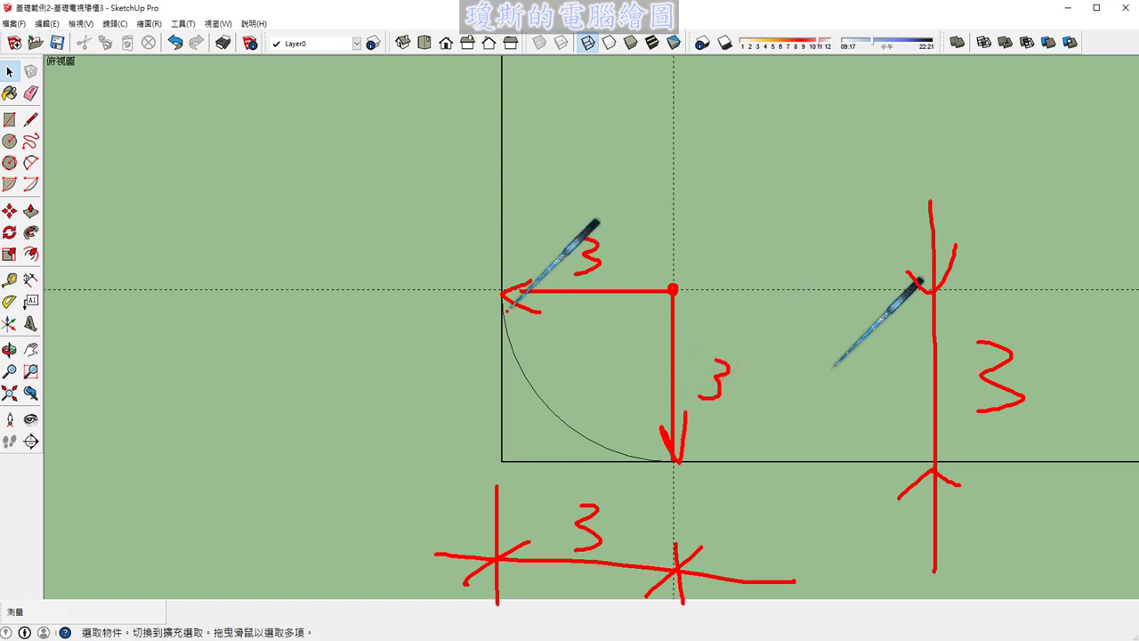
{"action": "mouse_move", "coordinate": [503, 299]}
{"action": "left_mouse_down"}
{"action": "mouse_move", "coordinate": [592, 427]}
{"action": "mouse_move", "coordinate": [650, 459]}
{"action": "left_mouse_up"}
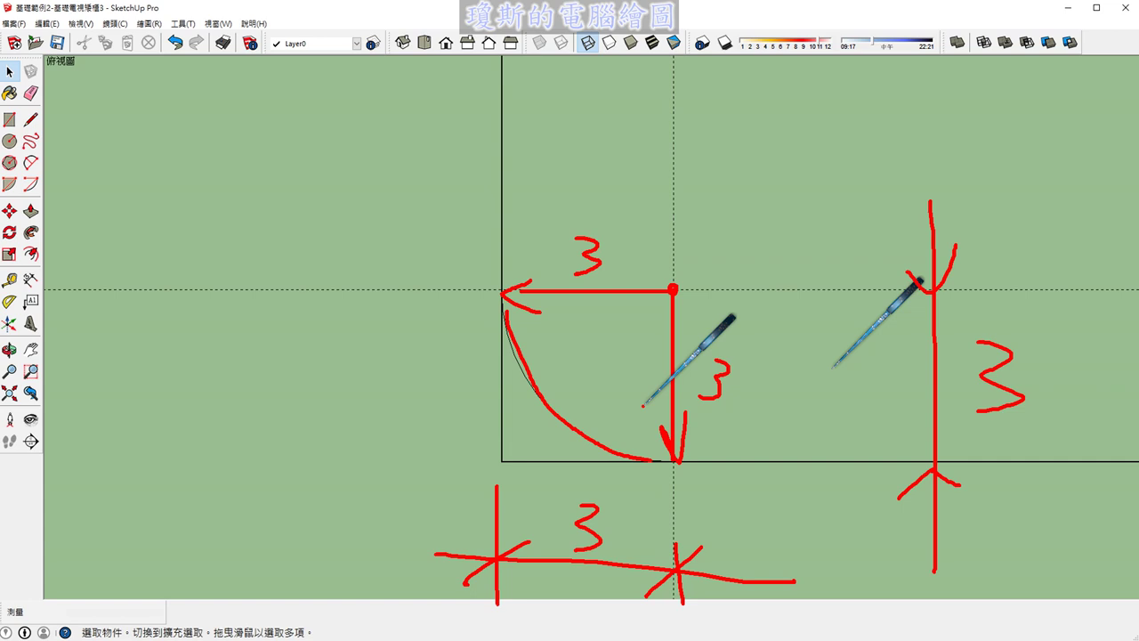
Select all the dashed 3 cm inset guides with a crossing window and delete them.
{"action": "key", "text": "Escape"}
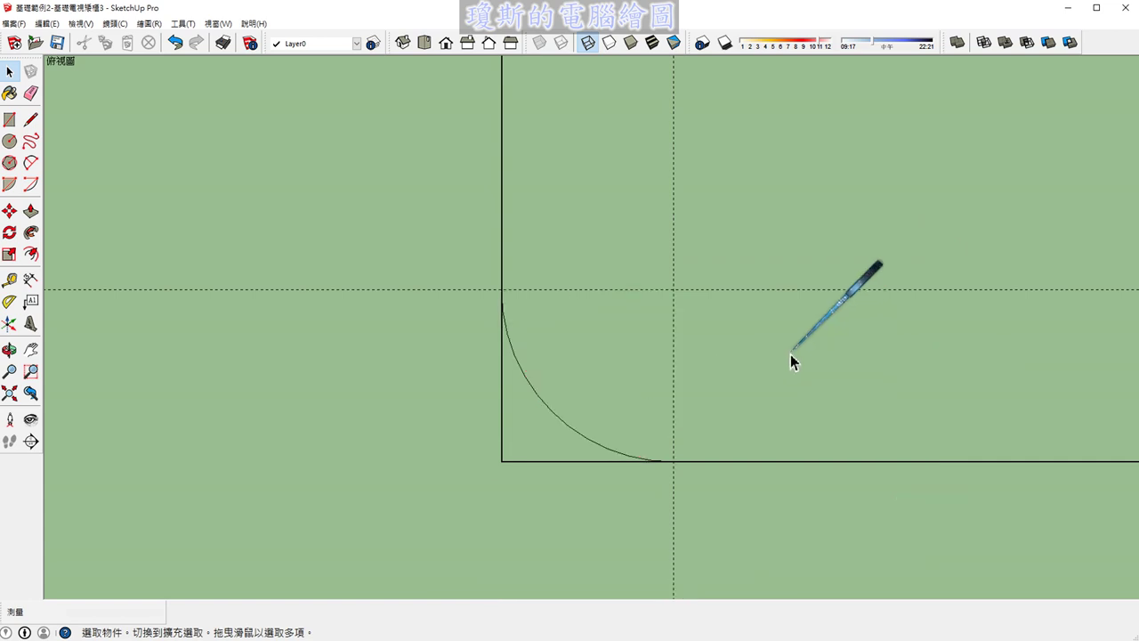
{"action": "scroll", "coordinate": [668, 369], "scroll_direction": "down", "scroll_amount": 2}
{"action": "scroll", "coordinate": [659, 342], "scroll_direction": "down", "scroll_amount": 2}
{"action": "scroll", "coordinate": [657, 339], "scroll_direction": "down", "scroll_amount": 1}
{"action": "scroll", "coordinate": [646, 333], "scroll_direction": "down", "scroll_amount": 1}
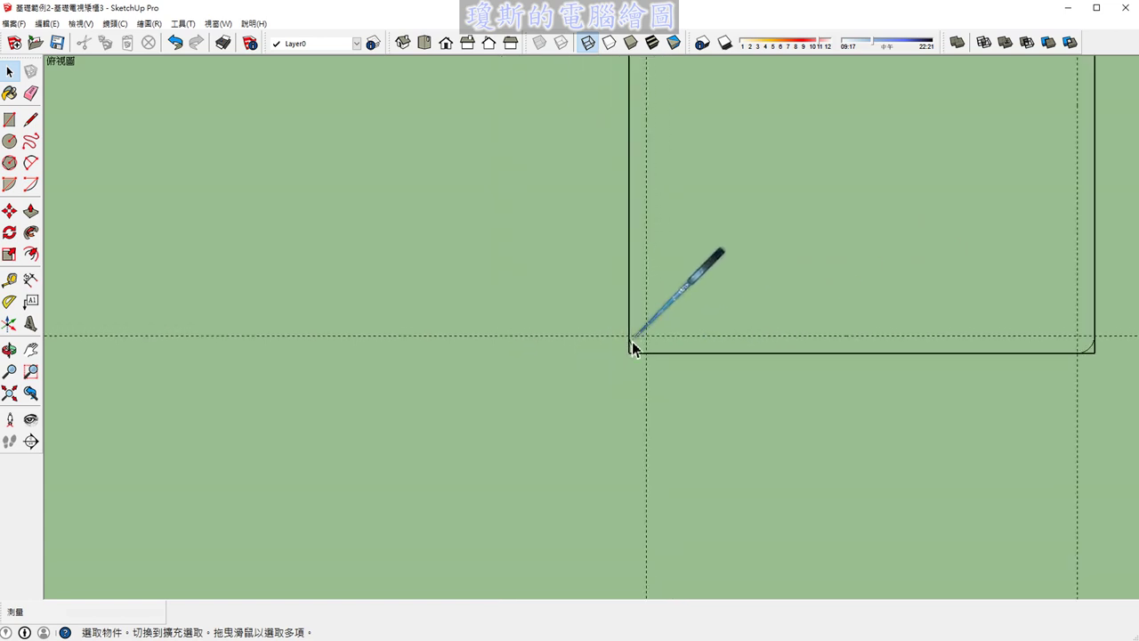
{"action": "scroll", "coordinate": [631, 346], "scroll_direction": "down", "scroll_amount": 1}
{"action": "middle_click_drag", "start_coordinate": [732, 265], "coordinate": [702, 343], "text": "shift"}
{"action": "left_click_drag", "start_coordinate": [937, 116], "coordinate": [472, 161]}
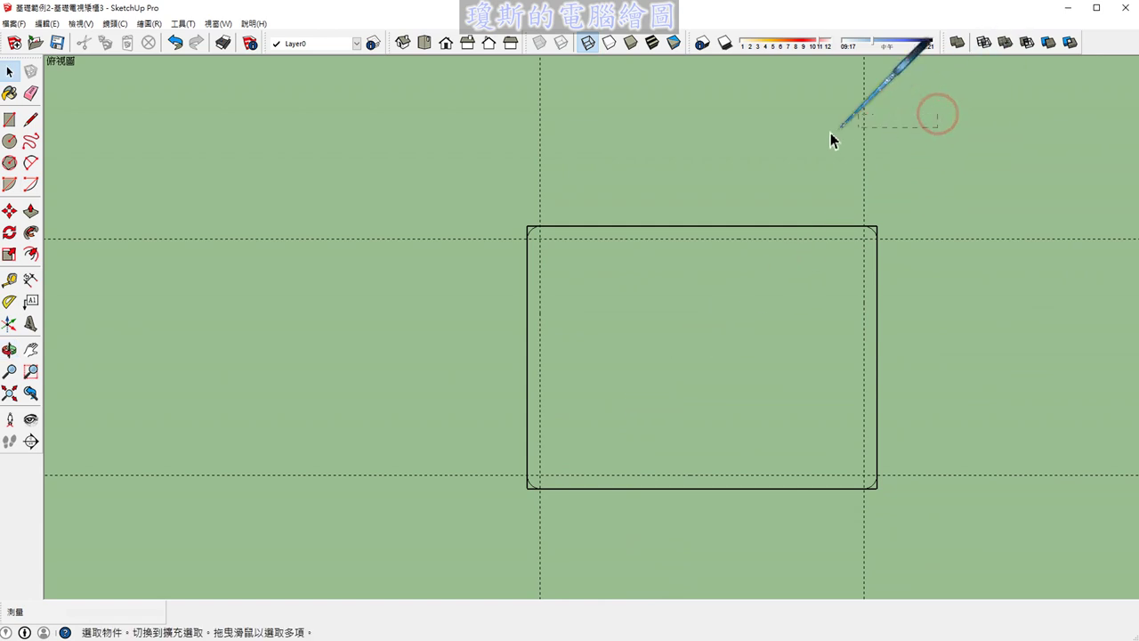
{"action": "key", "text": "Delete"}
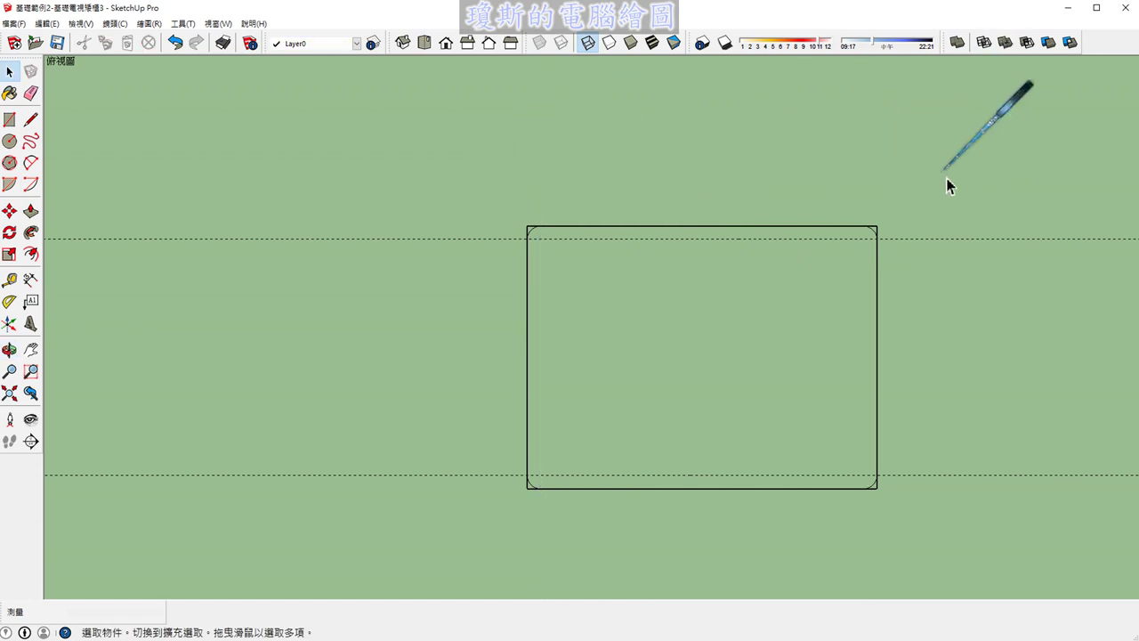
{"action": "scroll", "coordinate": [514, 234], "scroll_direction": "up", "scroll_amount": 1}
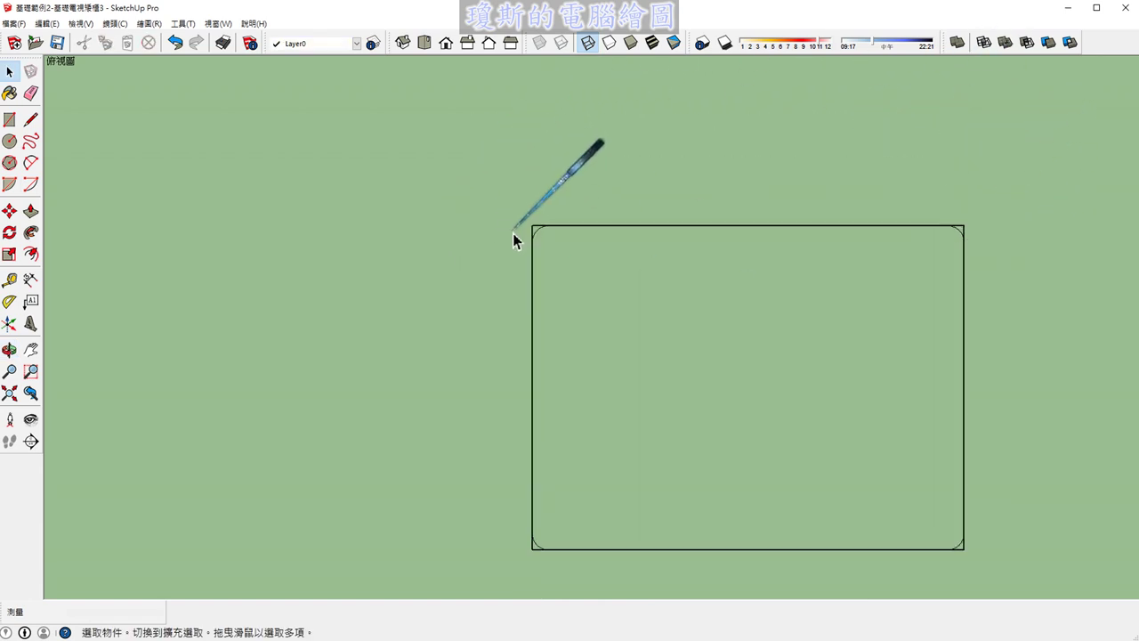
{"action": "scroll", "coordinate": [539, 230], "scroll_direction": "up", "scroll_amount": 2}
{"action": "scroll", "coordinate": [534, 230], "scroll_direction": "up", "scroll_amount": 1}
{"action": "scroll", "coordinate": [532, 233], "scroll_direction": "up", "scroll_amount": 1}
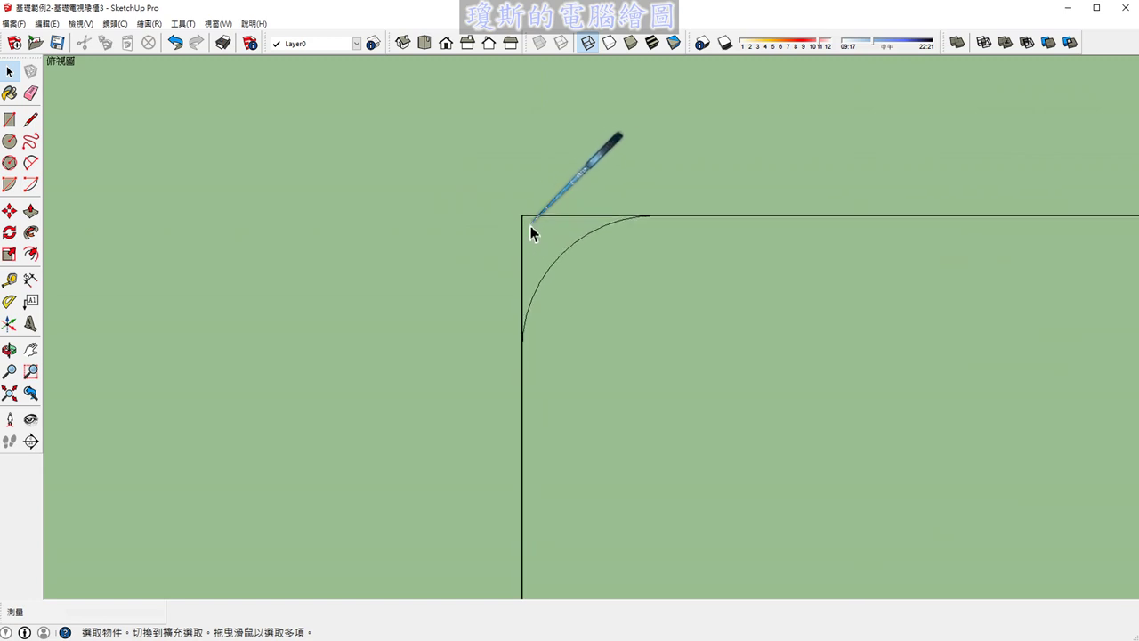
Erase the leftover square corner edges at the top-left and top-right corners.
{"action": "left_click", "coordinate": [31, 93]}
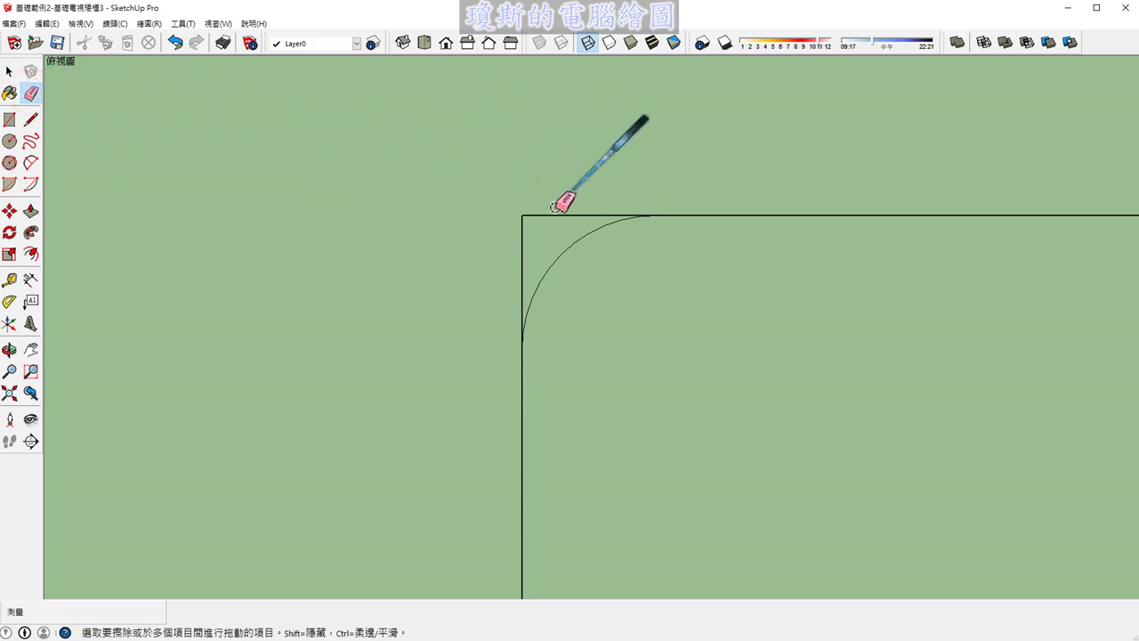
{"action": "mouse_move", "coordinate": [559, 203]}
{"action": "left_mouse_down"}
{"action": "mouse_move", "coordinate": [517, 249]}
{"action": "mouse_move", "coordinate": [534, 233]}
{"action": "left_mouse_up"}
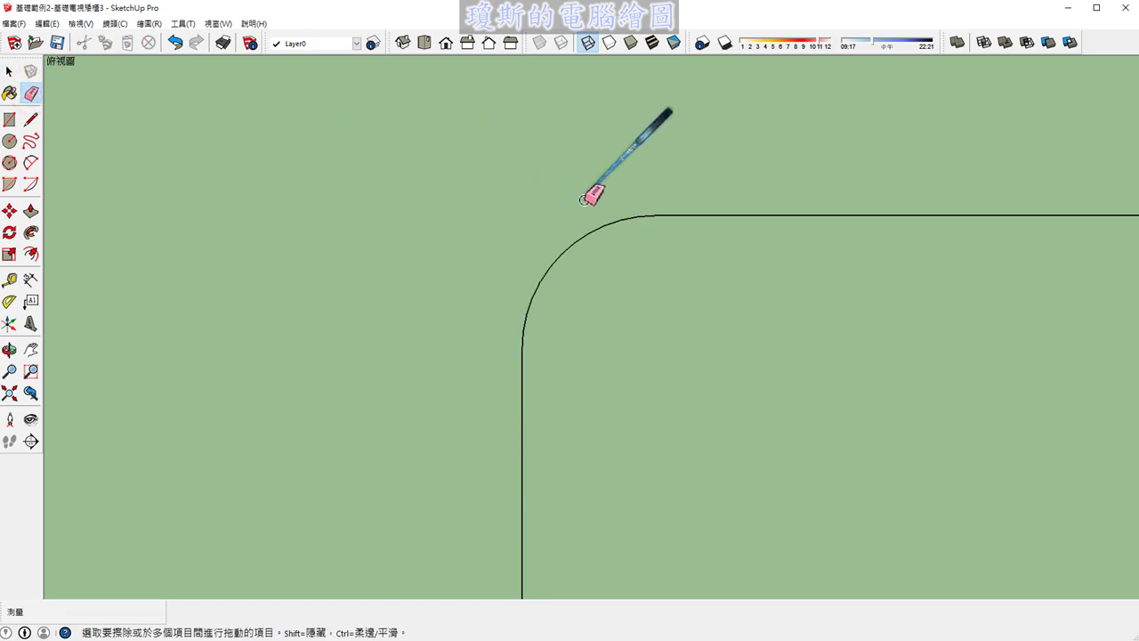
{"action": "scroll", "coordinate": [458, 196], "scroll_direction": "down", "scroll_amount": 2}
{"action": "scroll", "coordinate": [440, 190], "scroll_direction": "down", "scroll_amount": 2}
{"action": "scroll", "coordinate": [439, 187], "scroll_direction": "down", "scroll_amount": 3}
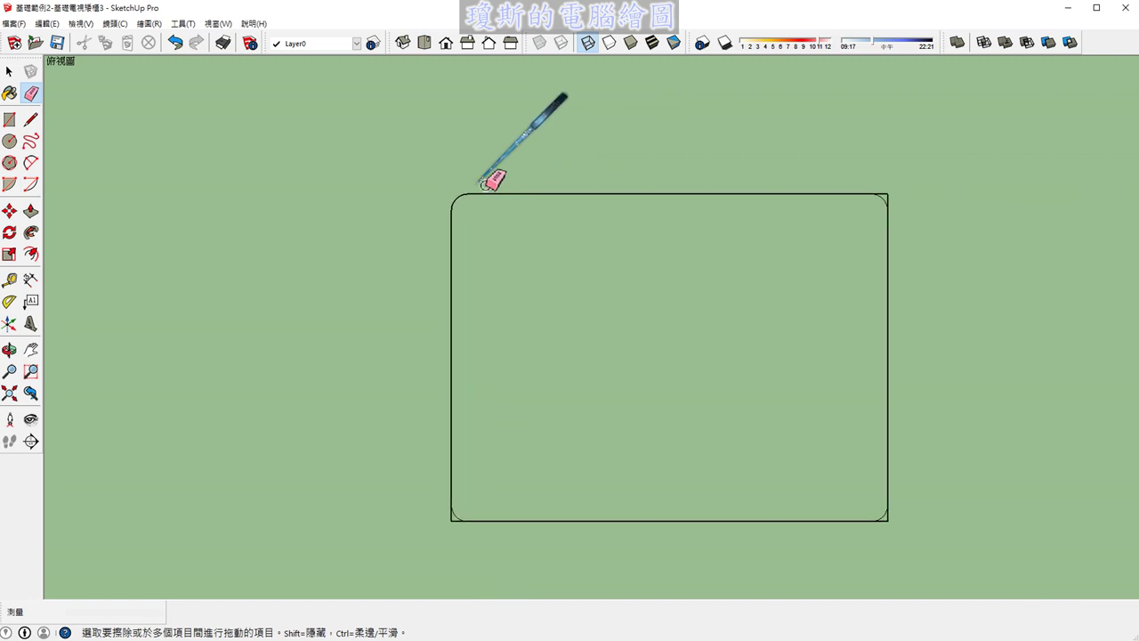
{"action": "scroll", "coordinate": [895, 178], "scroll_direction": "up", "scroll_amount": 3}
{"action": "scroll", "coordinate": [872, 199], "scroll_direction": "up", "scroll_amount": 2}
{"action": "mouse_move", "coordinate": [881, 212]}
{"action": "left_mouse_down"}
{"action": "mouse_move", "coordinate": [931, 247]}
{"action": "mouse_move", "coordinate": [902, 173]}
{"action": "left_mouse_up"}
Erase the leftover square corner edges at the bottom-right and bottom-left corners.
{"action": "scroll", "coordinate": [904, 178], "scroll_direction": "down", "scroll_amount": 3}
{"action": "scroll", "coordinate": [910, 183], "scroll_direction": "down", "scroll_amount": 2}
{"action": "middle_click_drag", "start_coordinate": [977, 425], "coordinate": [938, 356], "text": "shift"}
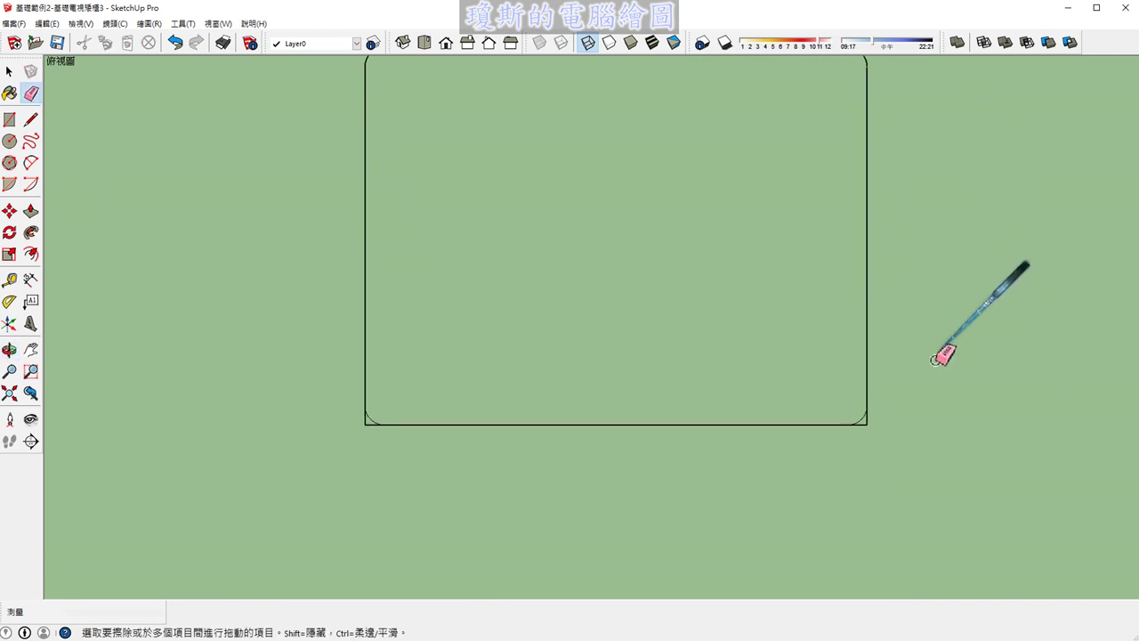
{"action": "scroll", "coordinate": [890, 383], "scroll_direction": "up", "scroll_amount": 3}
{"action": "scroll", "coordinate": [857, 407], "scroll_direction": "up", "scroll_amount": 1}
{"action": "mouse_move", "coordinate": [855, 405]}
{"action": "left_mouse_down"}
{"action": "mouse_move", "coordinate": [799, 449]}
{"action": "mouse_move", "coordinate": [925, 418]}
{"action": "left_mouse_up"}
{"action": "scroll", "coordinate": [926, 427], "scroll_direction": "down", "scroll_amount": 3}
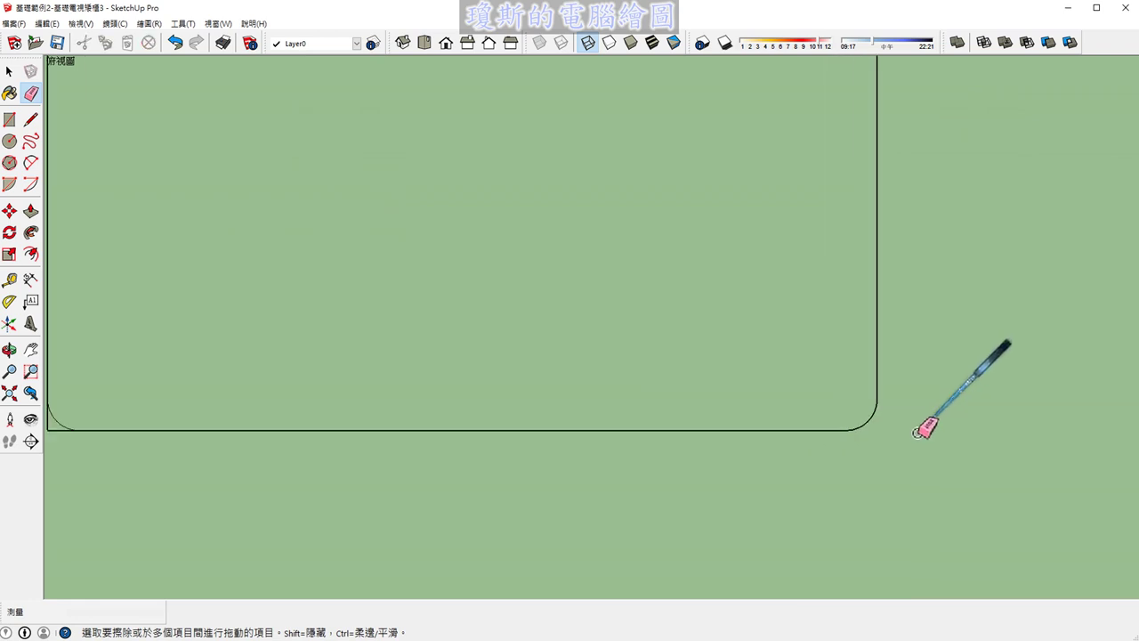
{"action": "scroll", "coordinate": [476, 496], "scroll_direction": "down", "scroll_amount": 1}
{"action": "middle_click_drag", "start_coordinate": [475, 496], "coordinate": [541, 470], "text": "shift"}
{"action": "scroll", "coordinate": [407, 449], "scroll_direction": "up", "scroll_amount": 4}
{"action": "scroll", "coordinate": [398, 445], "scroll_direction": "up", "scroll_amount": 1}
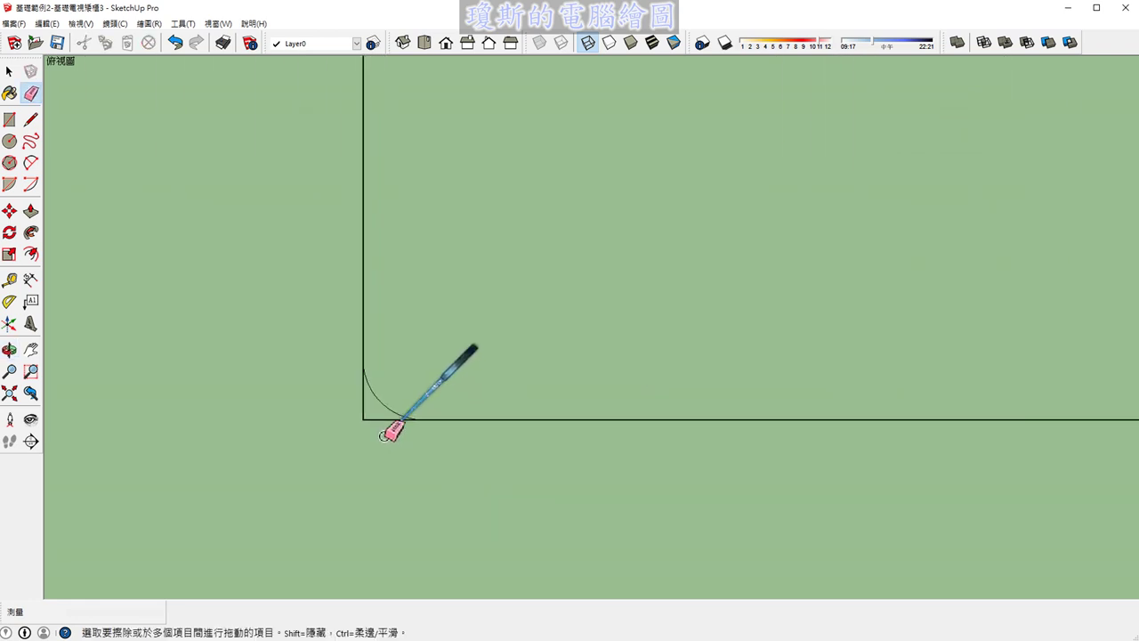
{"action": "left_click_drag", "start_coordinate": [381, 435], "coordinate": [369, 399]}
{"action": "key", "text": "space"}
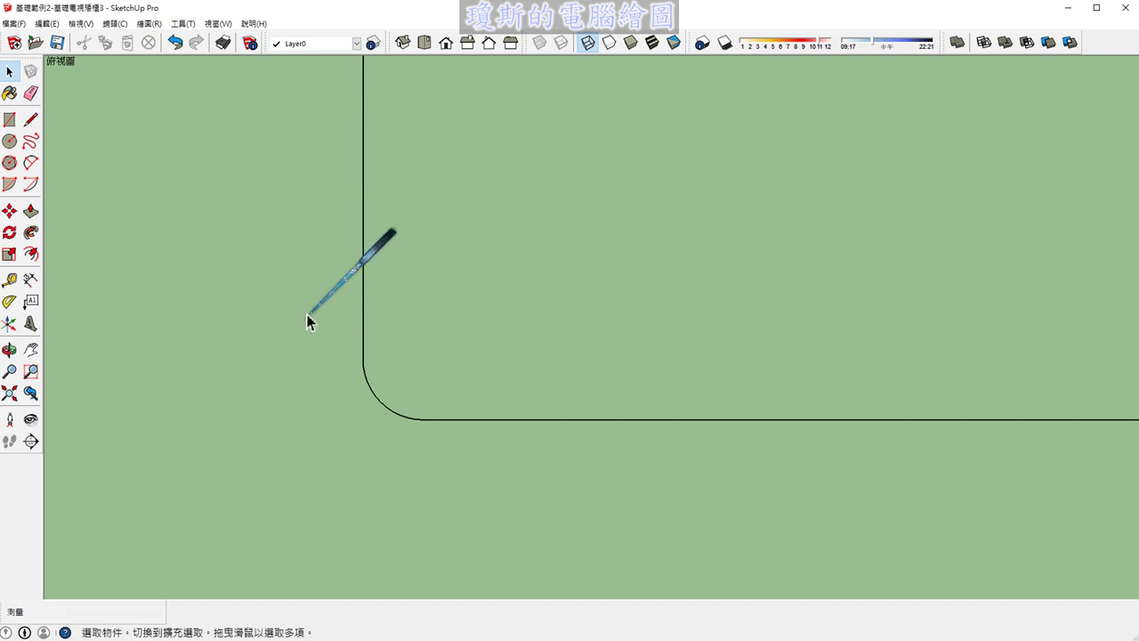
Display the rounded rectangle as a shaded solid face in Iso view, orbited to an angle.
{"action": "left_click", "coordinate": [632, 45]}
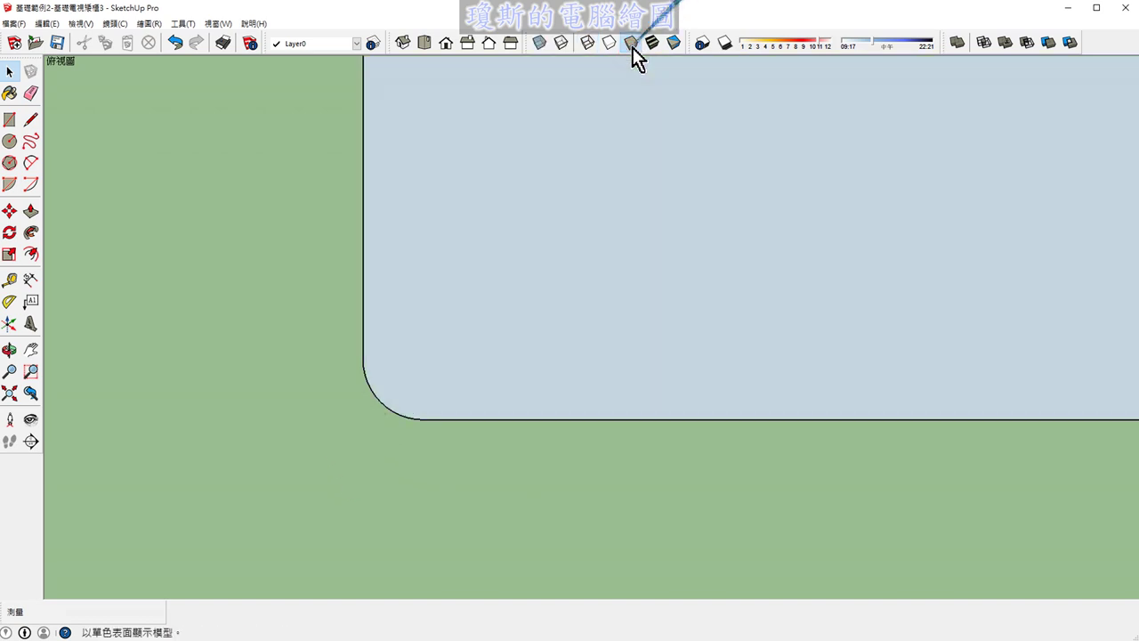
{"action": "left_click", "coordinate": [404, 45]}
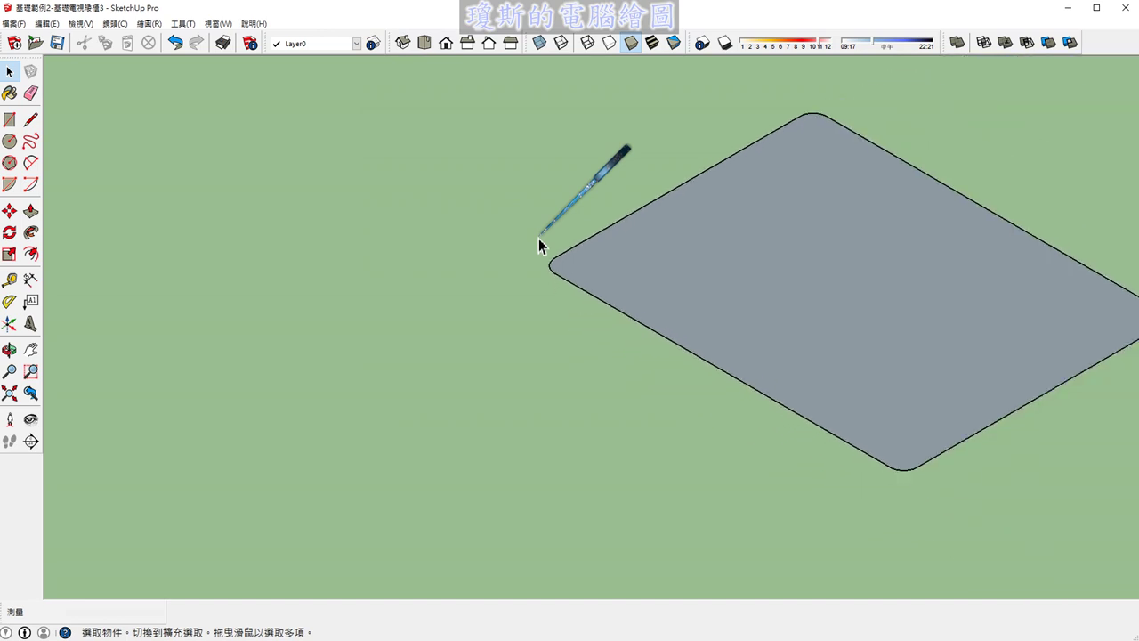
{"action": "mouse_move", "coordinate": [539, 239]}
{"action": "middle_mouse_down"}
{"action": "mouse_move", "coordinate": [567, 326]}
{"action": "mouse_move", "coordinate": [430, 292]}
{"action": "middle_mouse_up"}
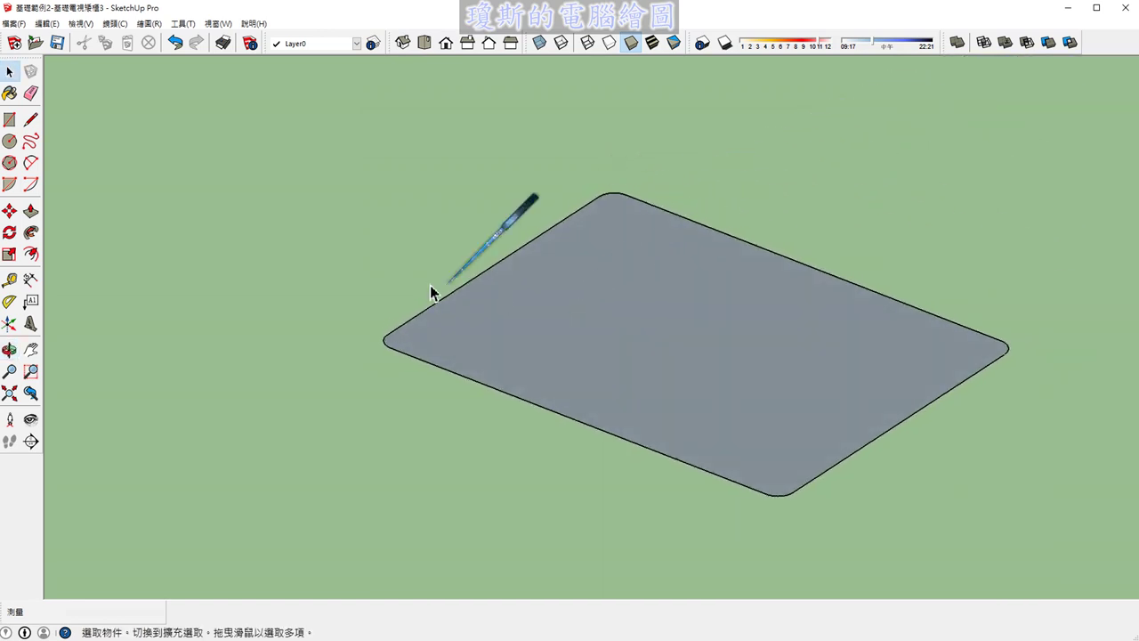
Push/Pull the rounded-corner face up 16 cm into a solid block.
{"action": "left_click", "coordinate": [31, 211]}
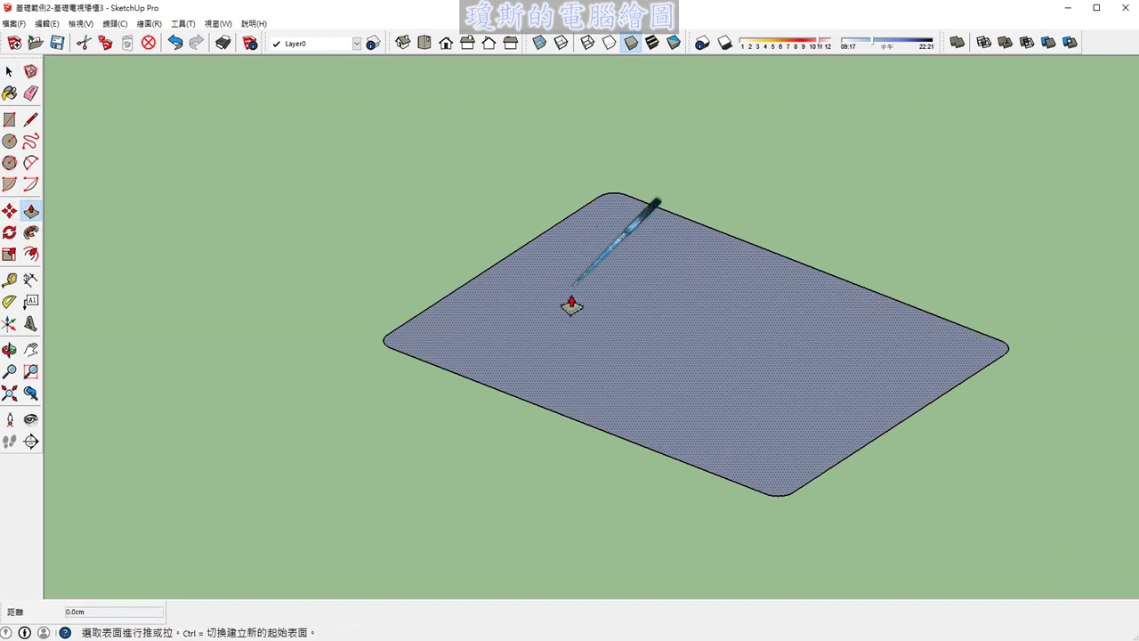
{"action": "left_click_drag", "start_coordinate": [579, 313], "coordinate": [580, 209]}
{"action": "type", "text": "16"}
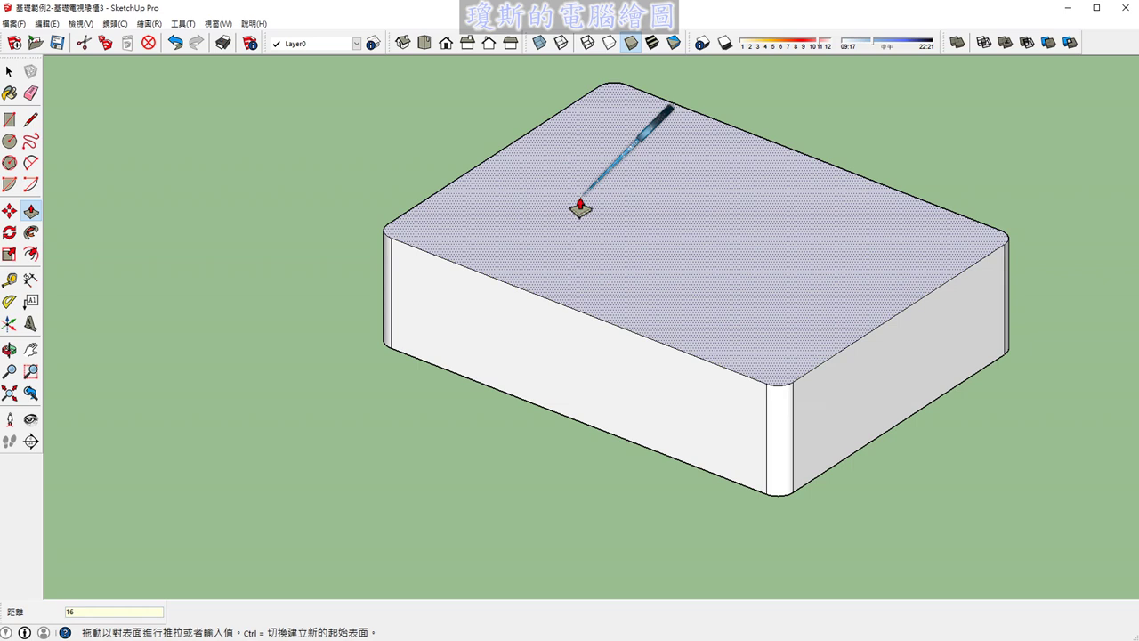
{"action": "key", "text": "Return"}
{"action": "key", "text": "space"}
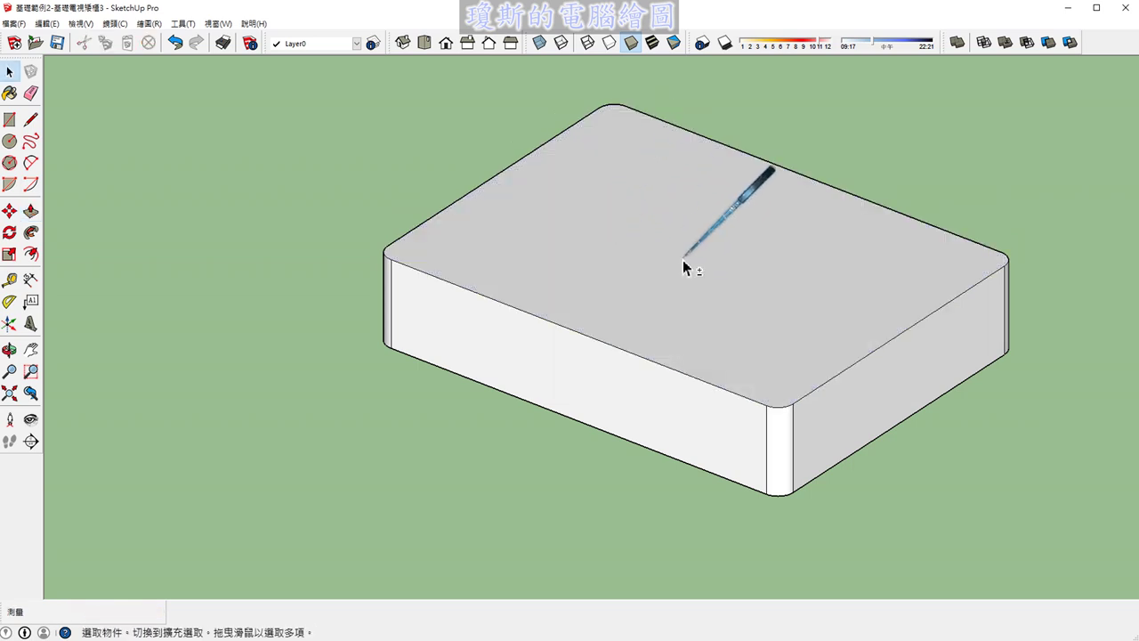